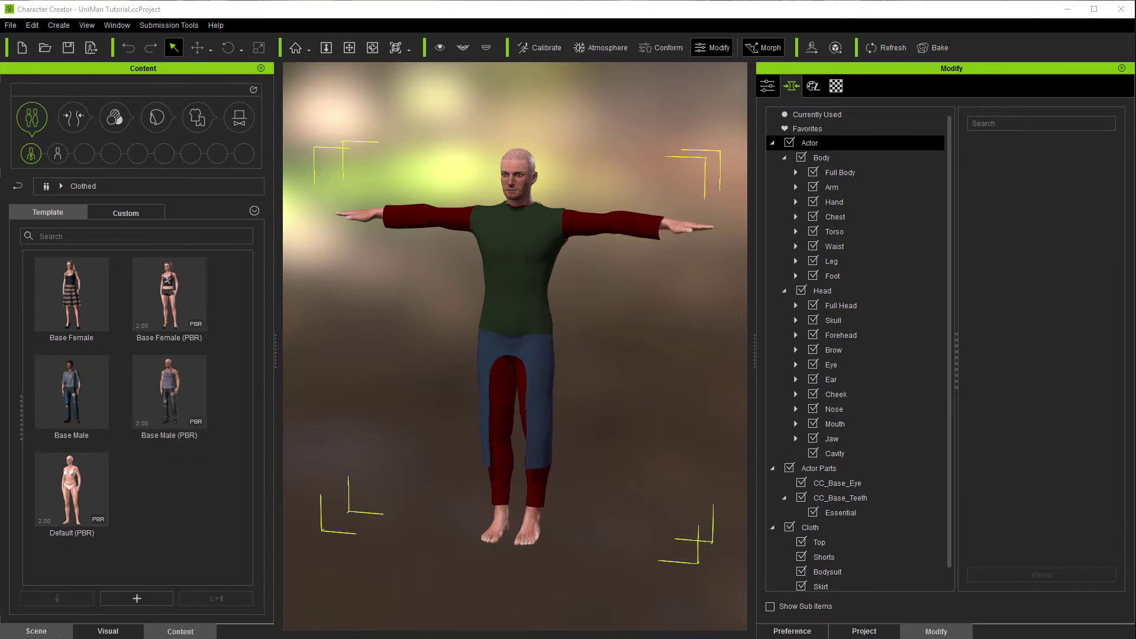
Step: Hide the CC_Standard avatar's Top, Skirt and Shorts in the scene list, leaving the Bodysuit selected
left_click(52, 633)
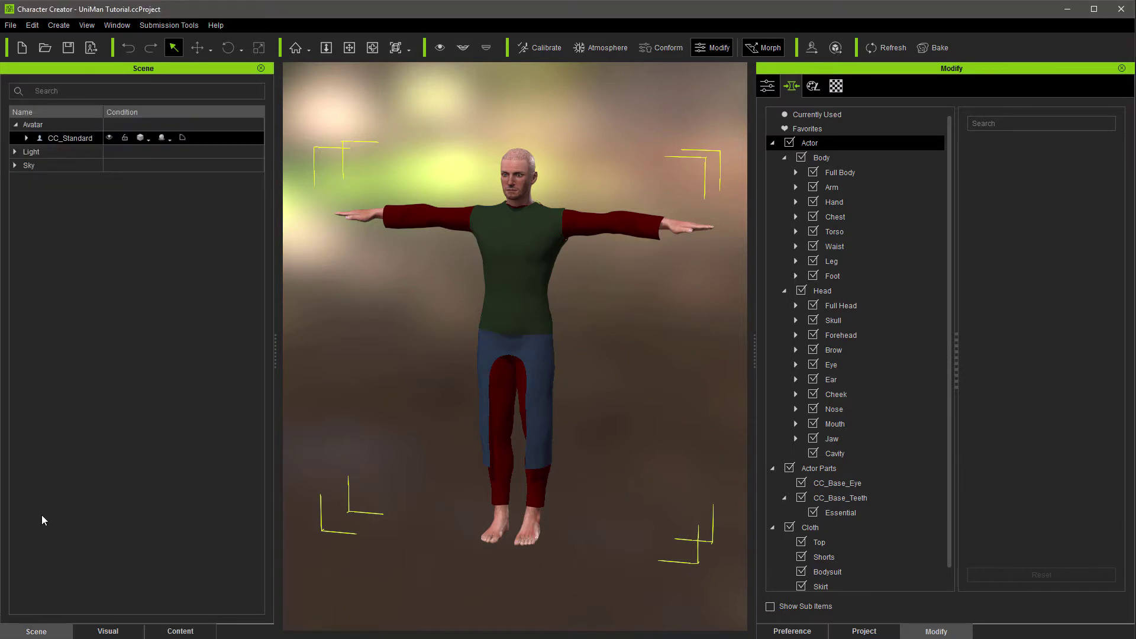
left_click(26, 139)
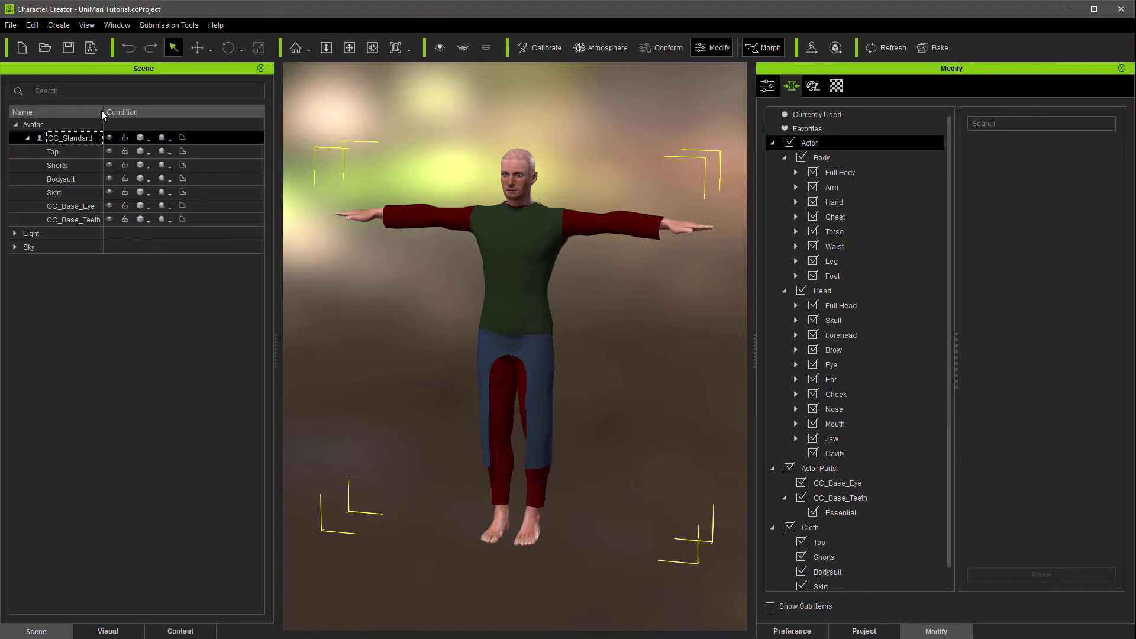
left_click_drag(104, 111, 146, 111)
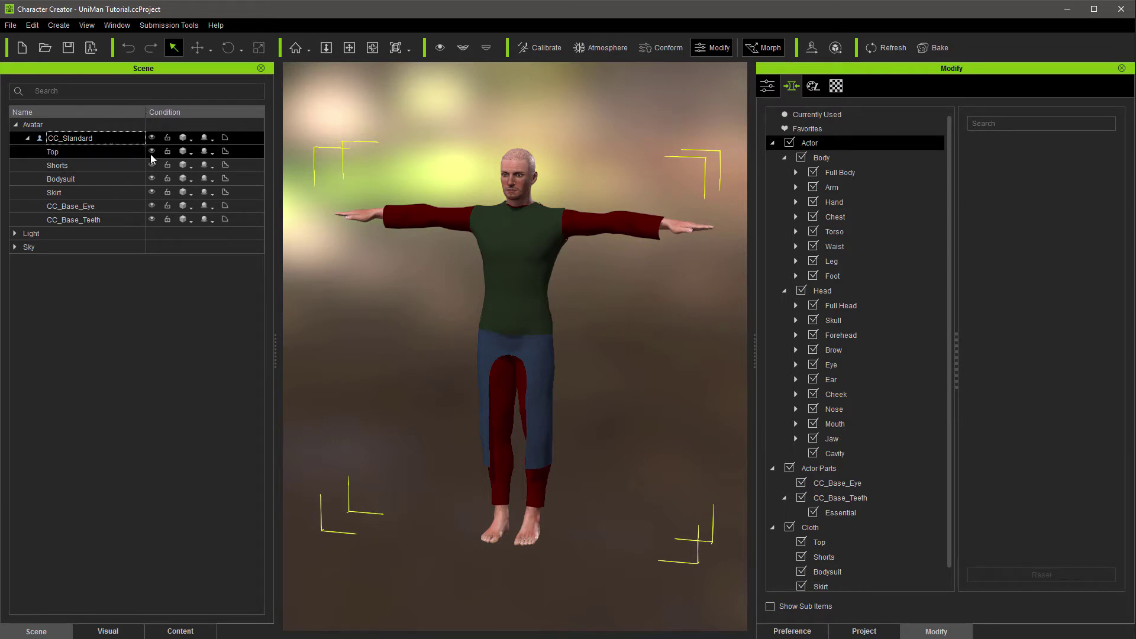
left_click(151, 152)
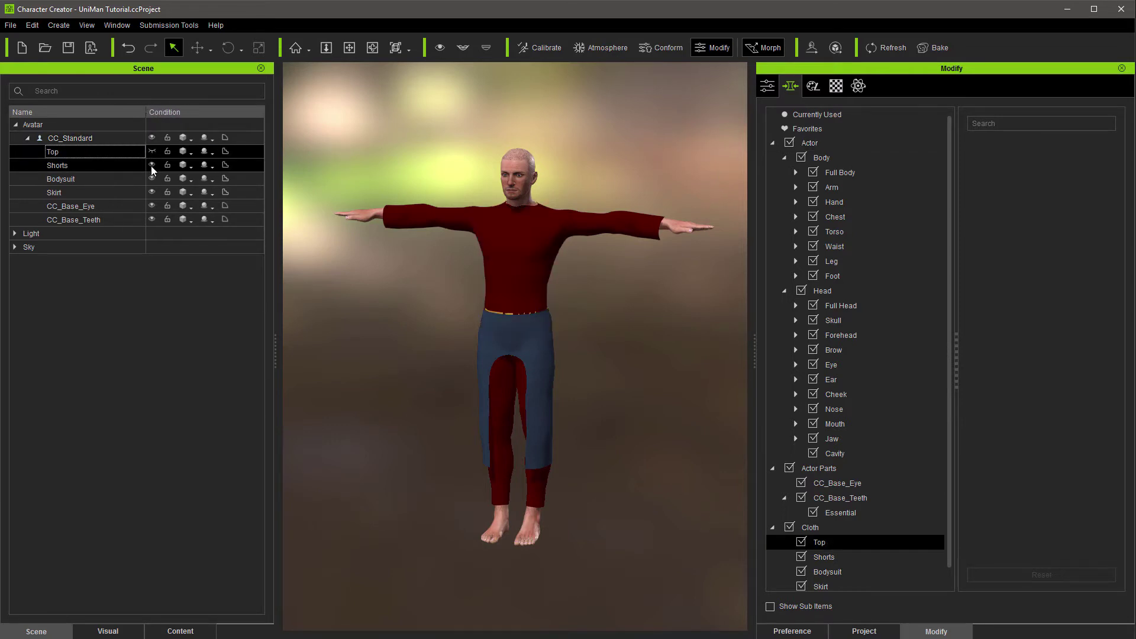
left_click(151, 192)
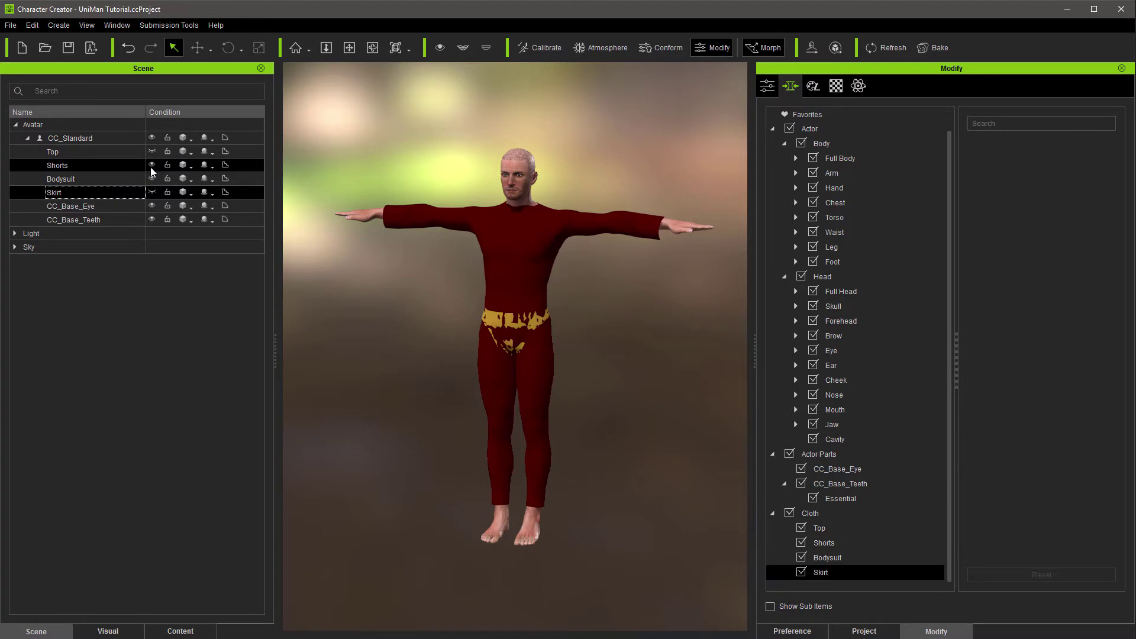
left_click(151, 165)
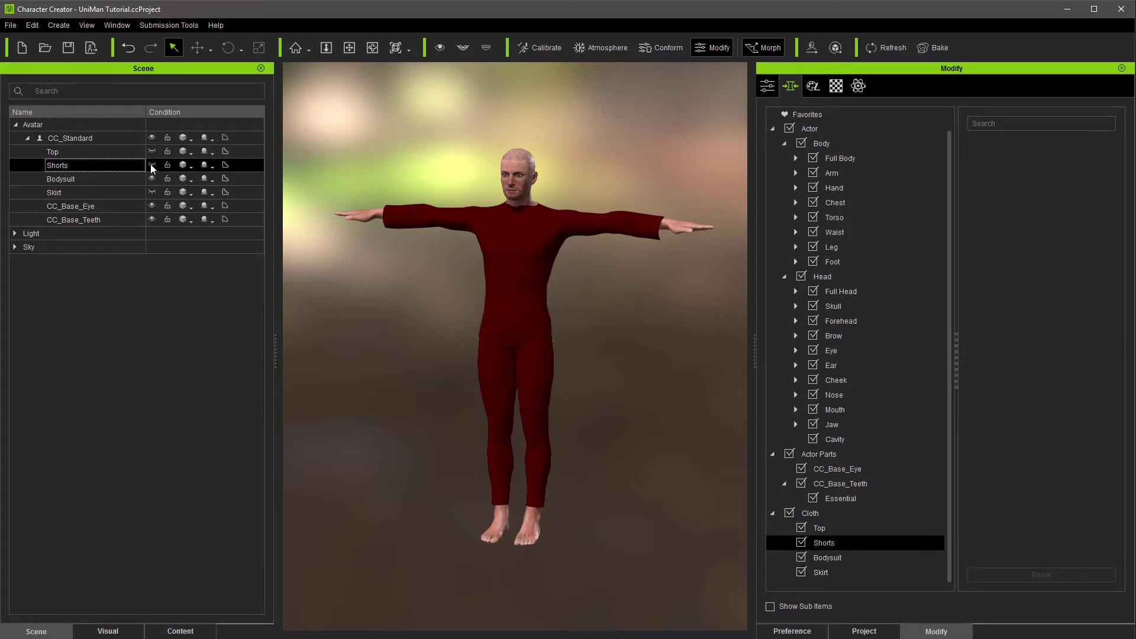
left_click(117, 181)
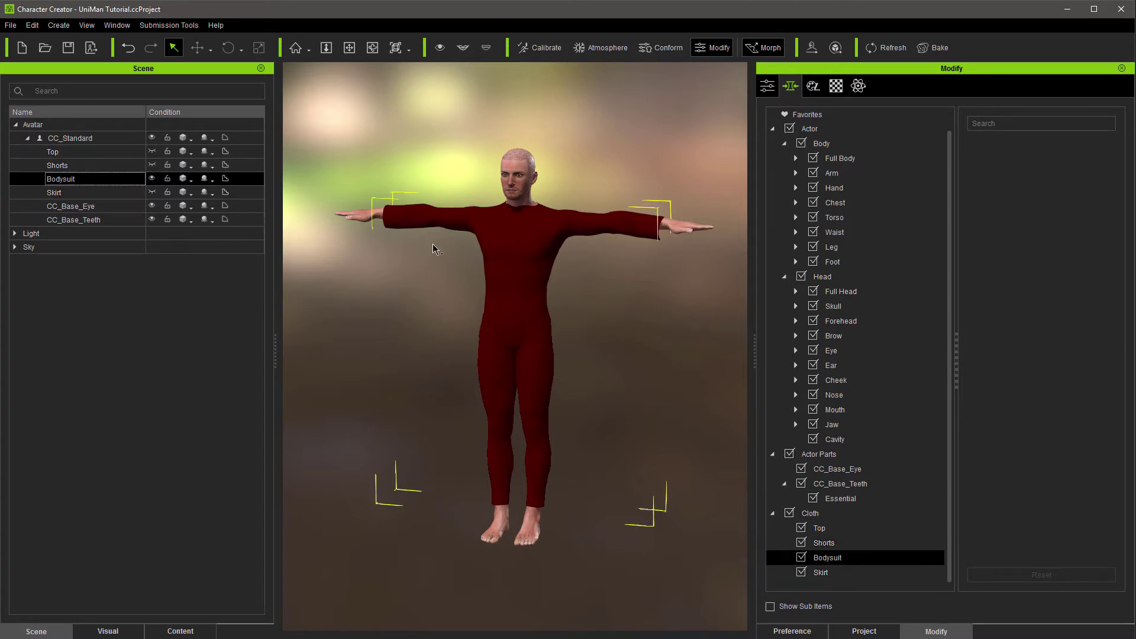
Step: Open the Bodysuit's appearance settings and examine the Color_ID1.jpg color ID map
left_click(812, 87)
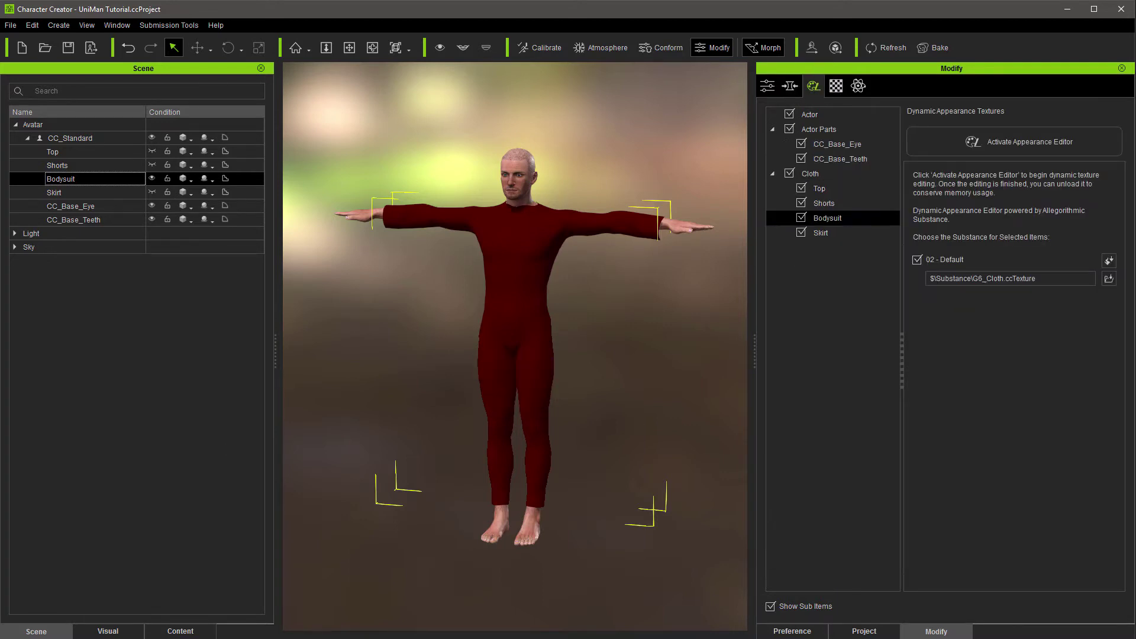
left_click_drag(0, 126, 399, 106)
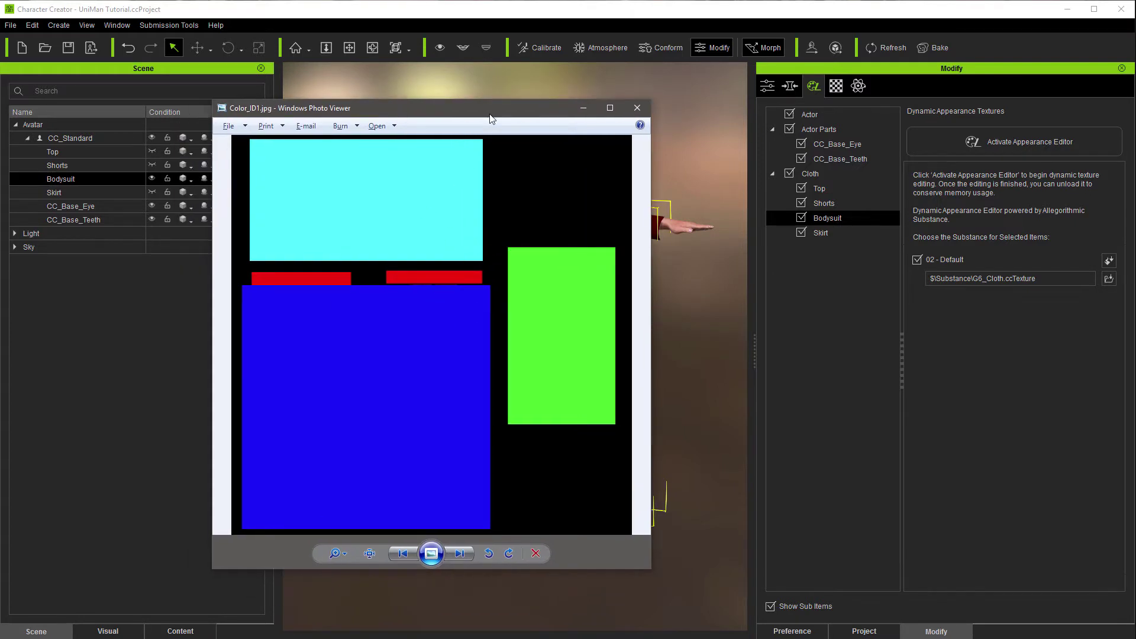
left_click_drag(0, 110, 0, 122)
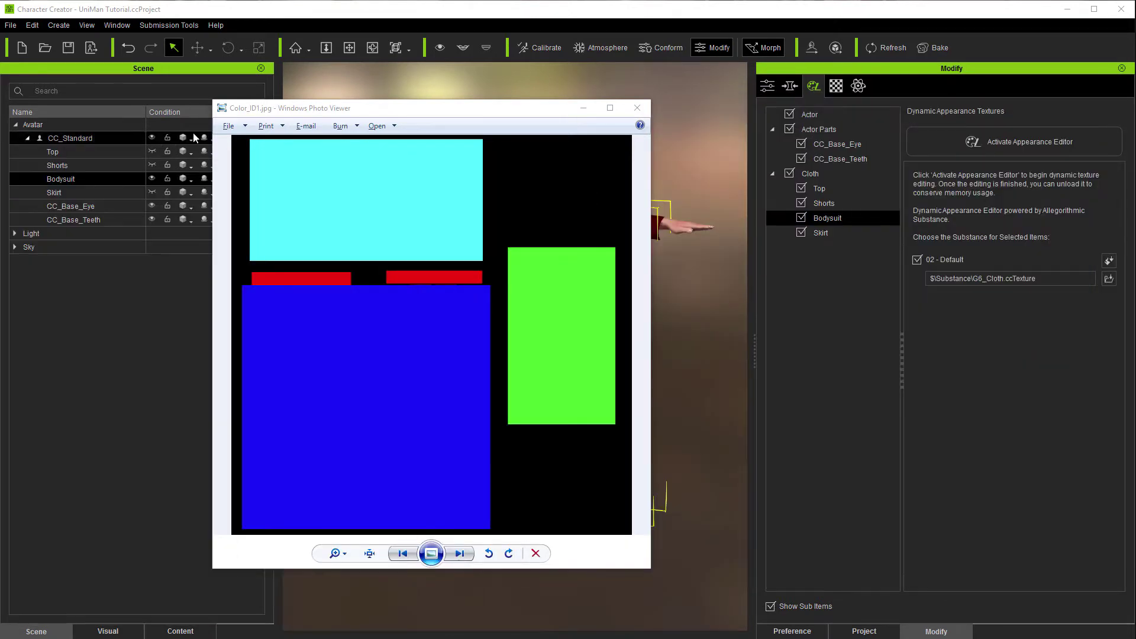
left_click_drag(409, 108, 0, 122)
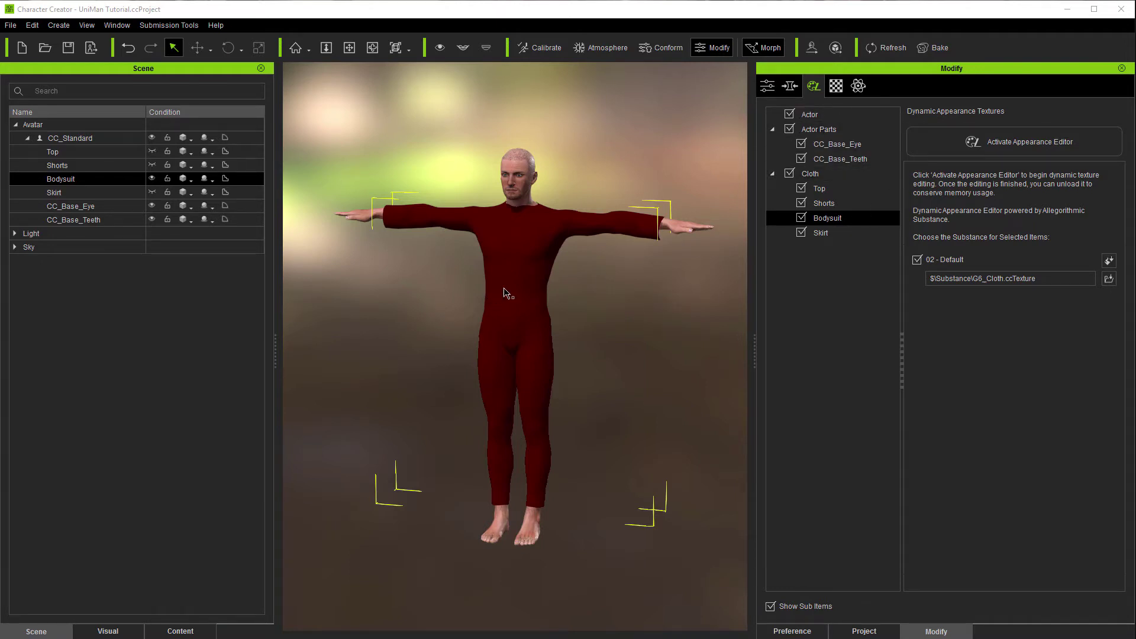
Step: Send the Bodysuit's UV layout from its material settings to Photoshop and view it there
left_click(835, 86)
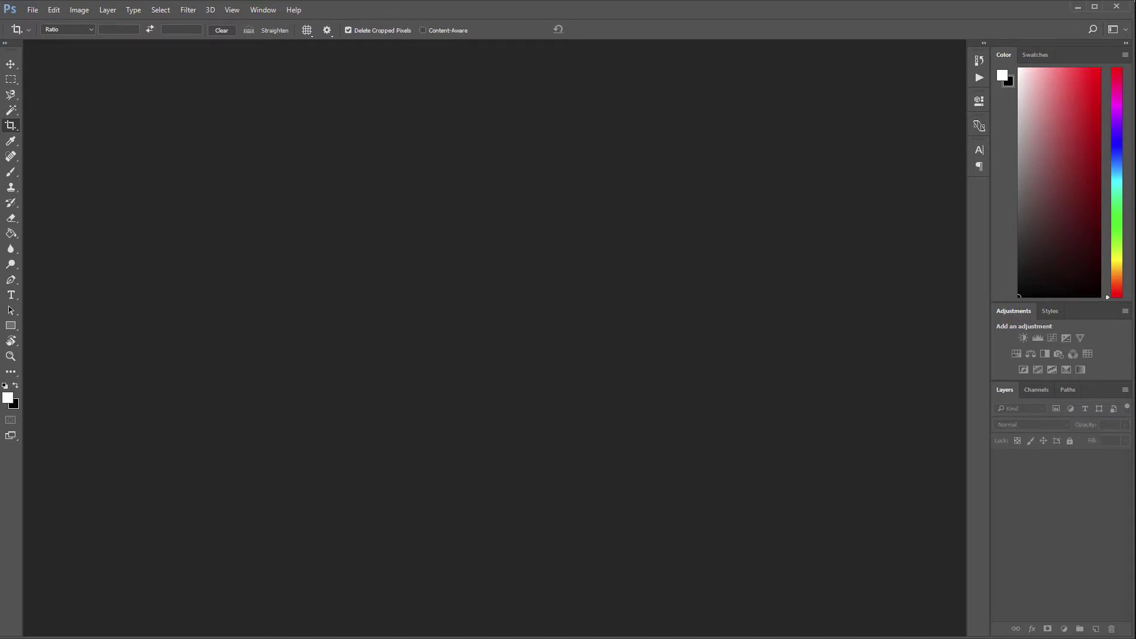
key("alt+Tab")
left_click(1086, 556)
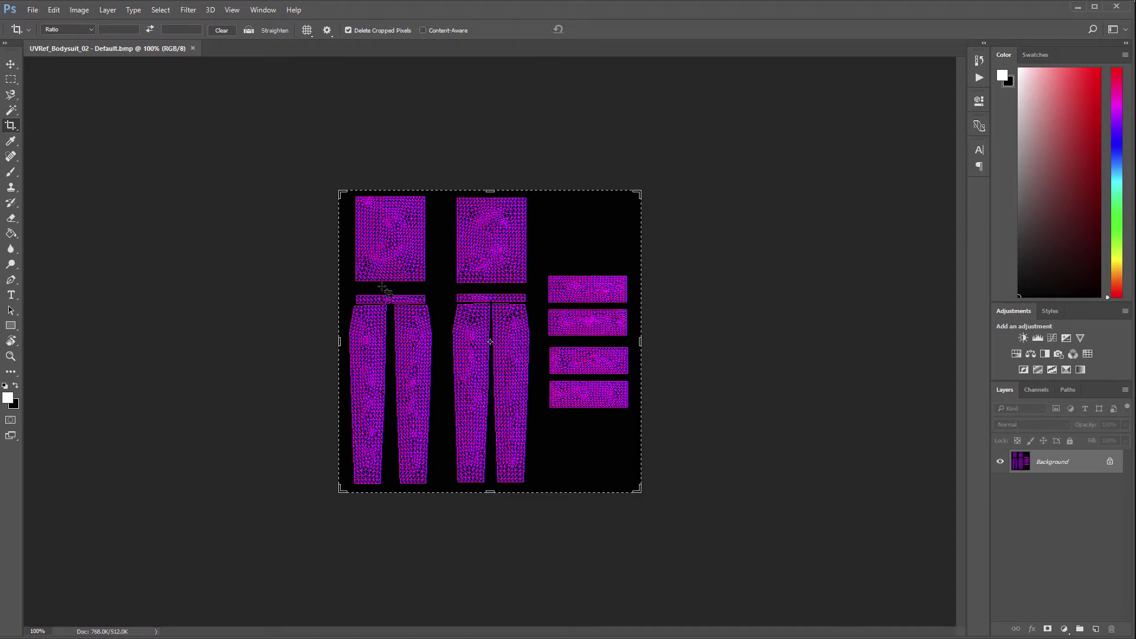
left_click(1077, 7)
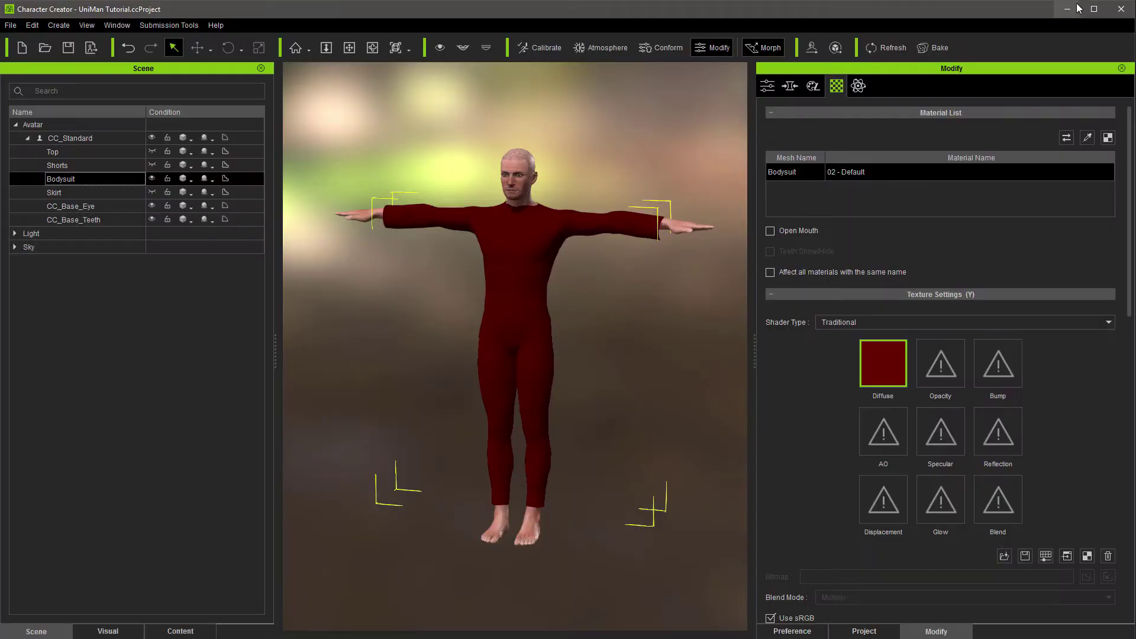
Step: Compare the Bodysuit's UV reference image side by side with the Color_ID1.jpg map, closing both images when done
key("alt+Tab")
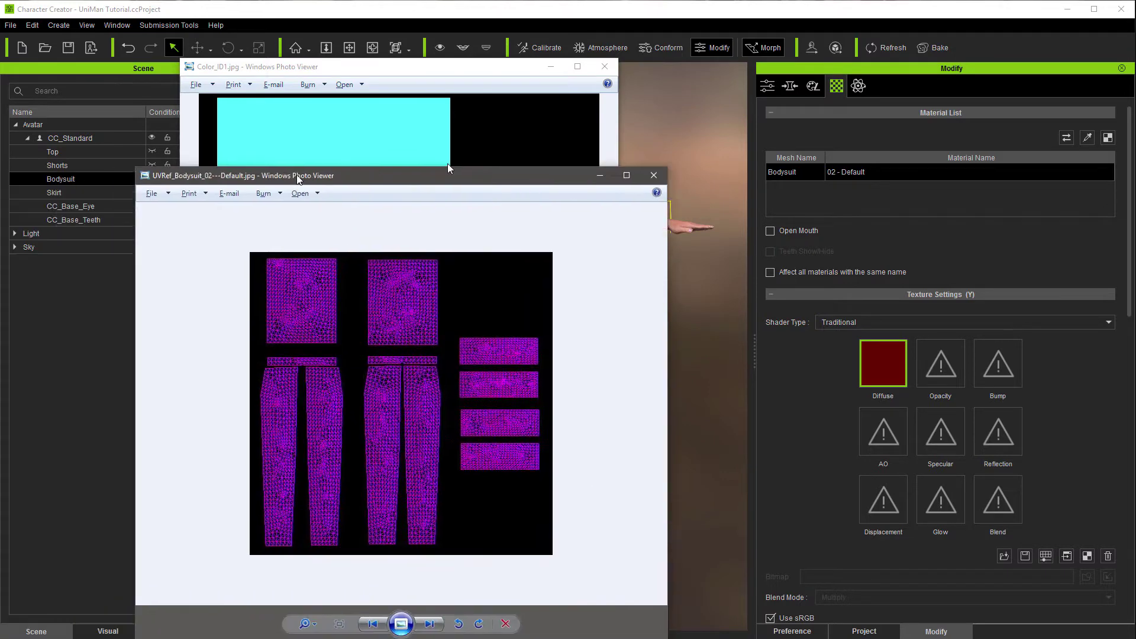
left_click_drag(331, 172, 758, 72)
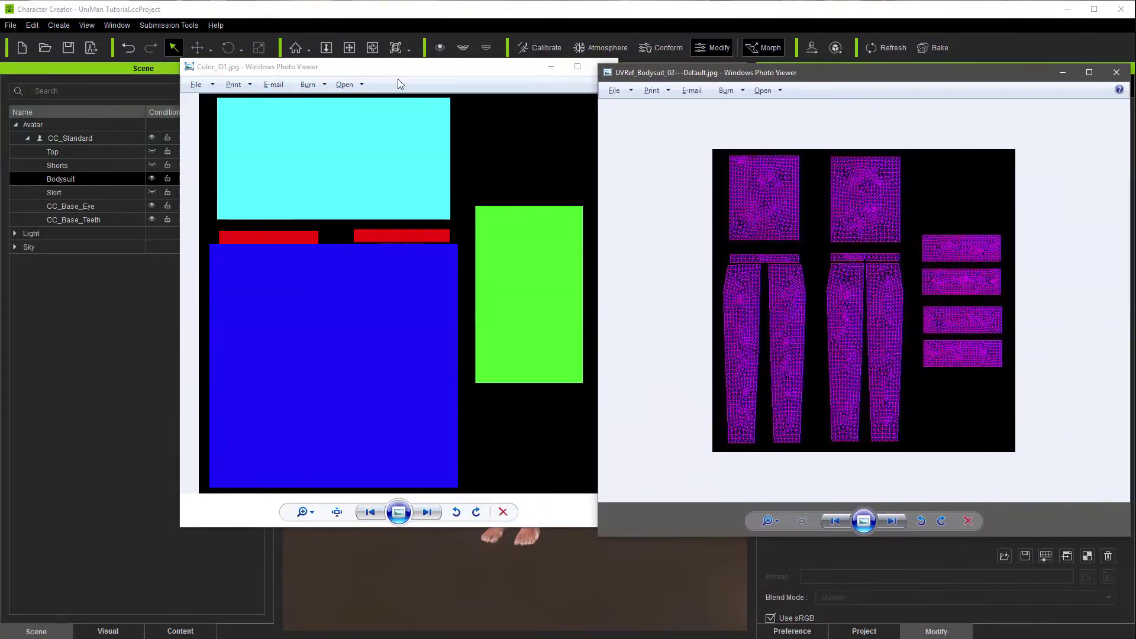
left_click_drag(398, 69, 321, 65)
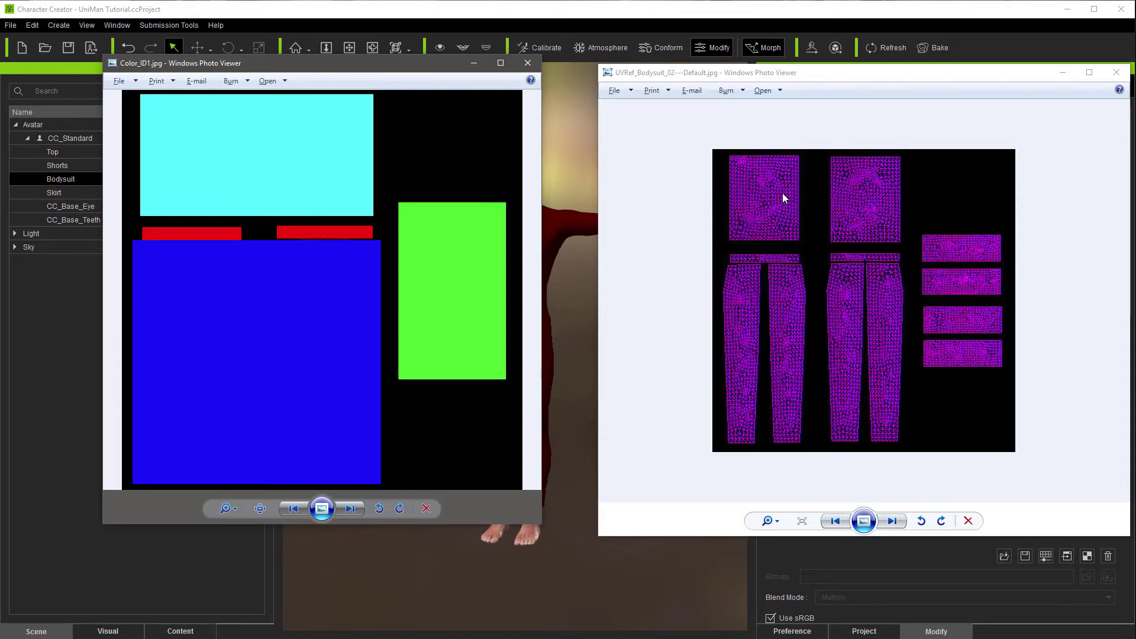
left_click(1117, 73)
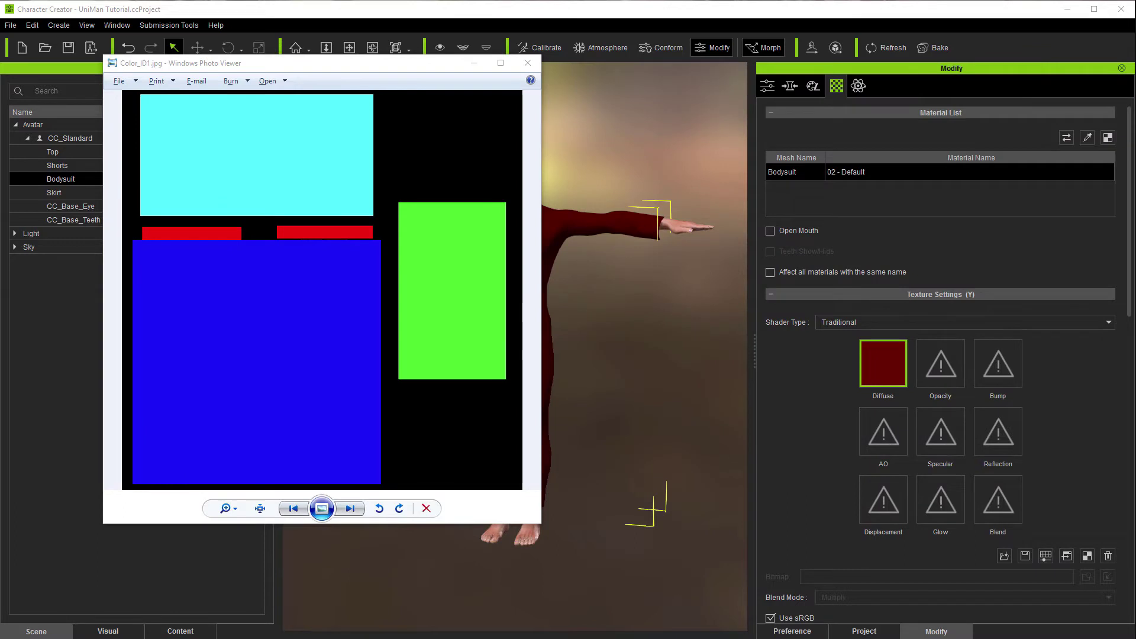
left_click(527, 63)
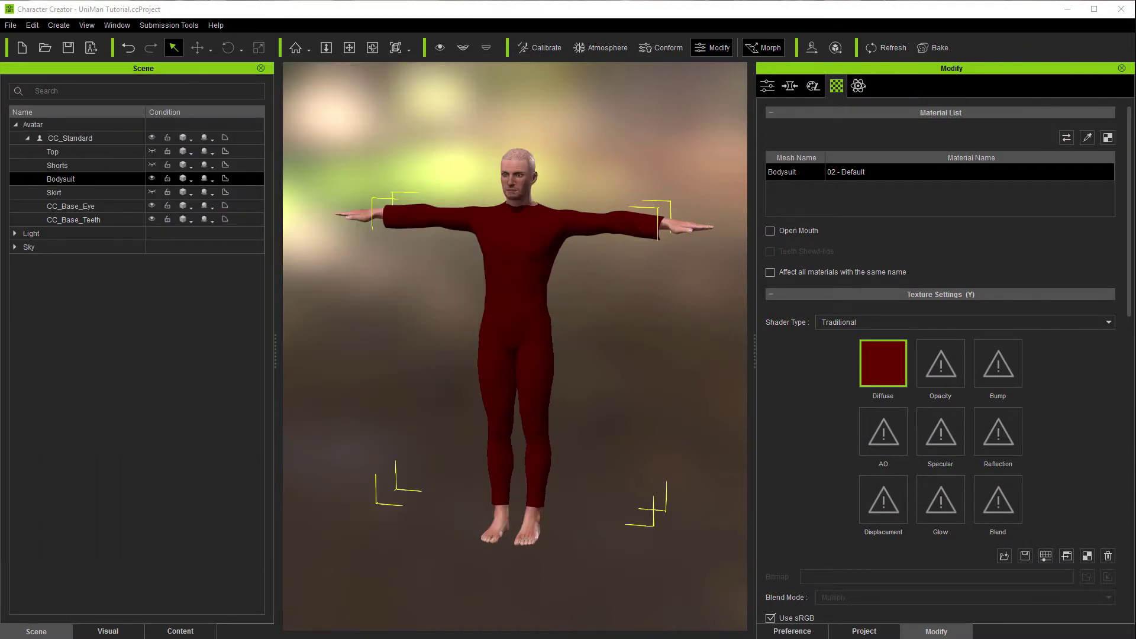
Step: Assign the CC_PBR_Cloth_V1_5MAT substance to the Bodysuit in the Appearance Editor, keeping the current selection instead of the optimized match
left_click(814, 86)
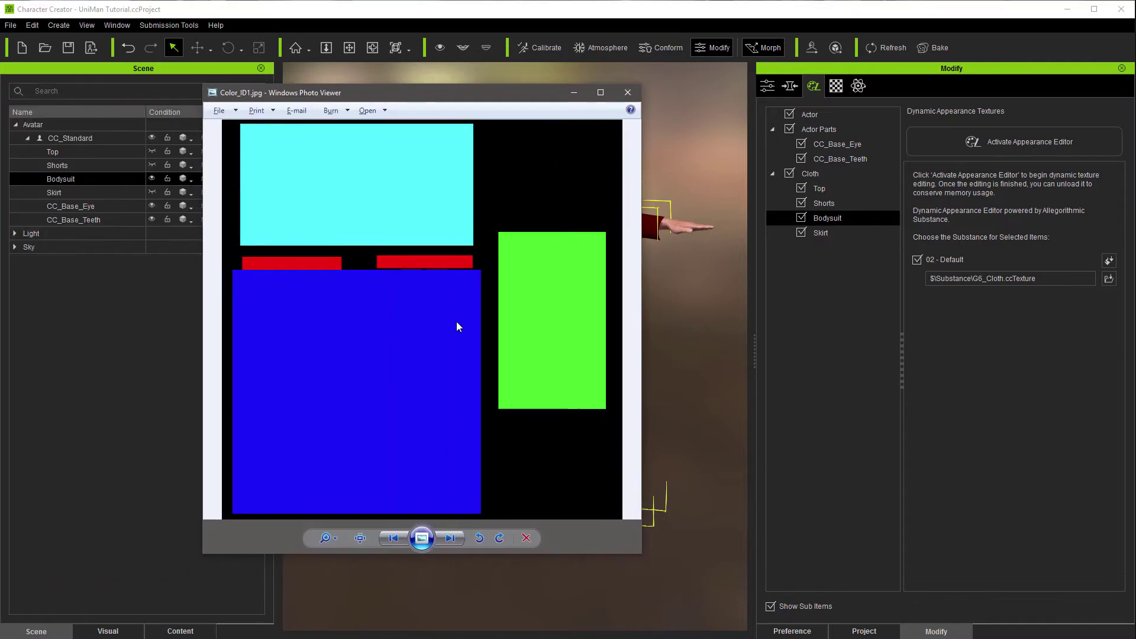
key("alt+F4")
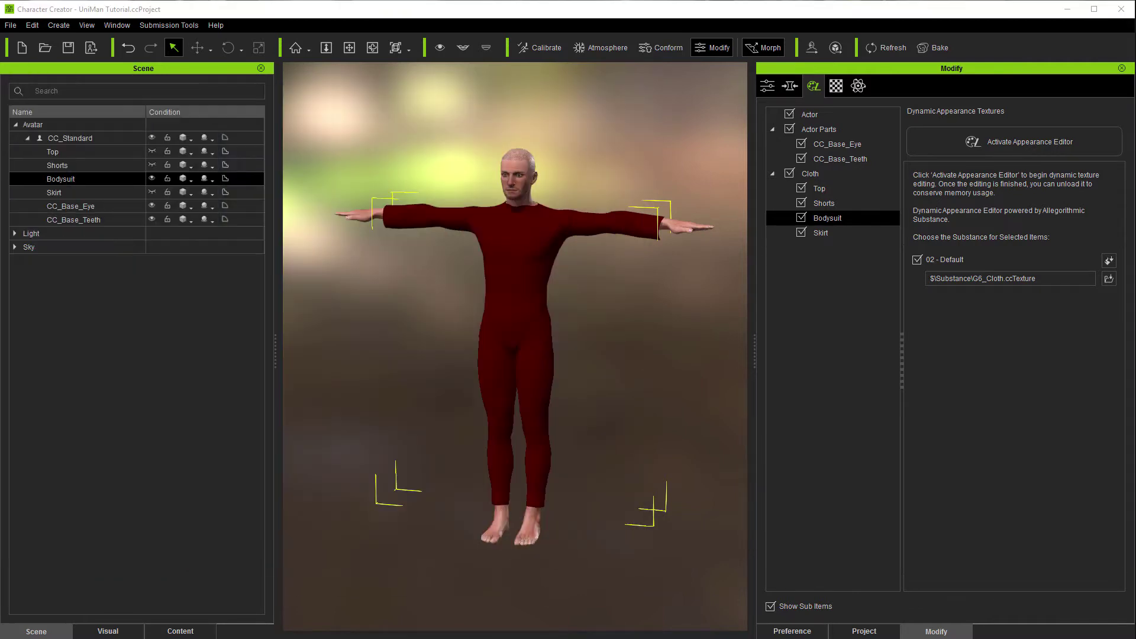
left_click(1109, 261)
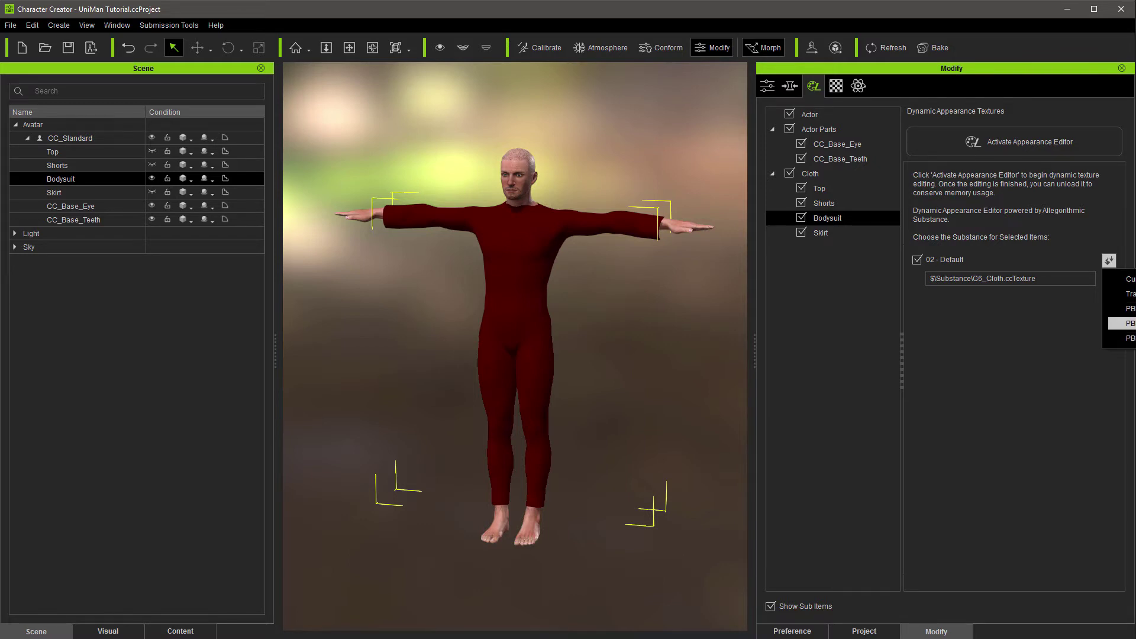
left_click(1126, 338)
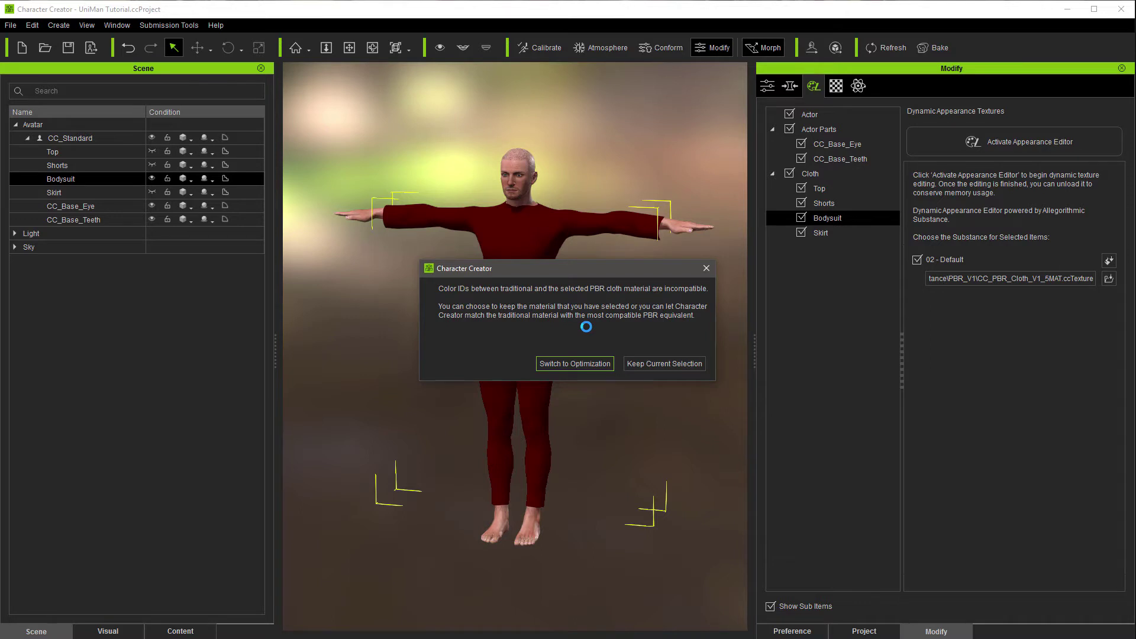
left_click(657, 363)
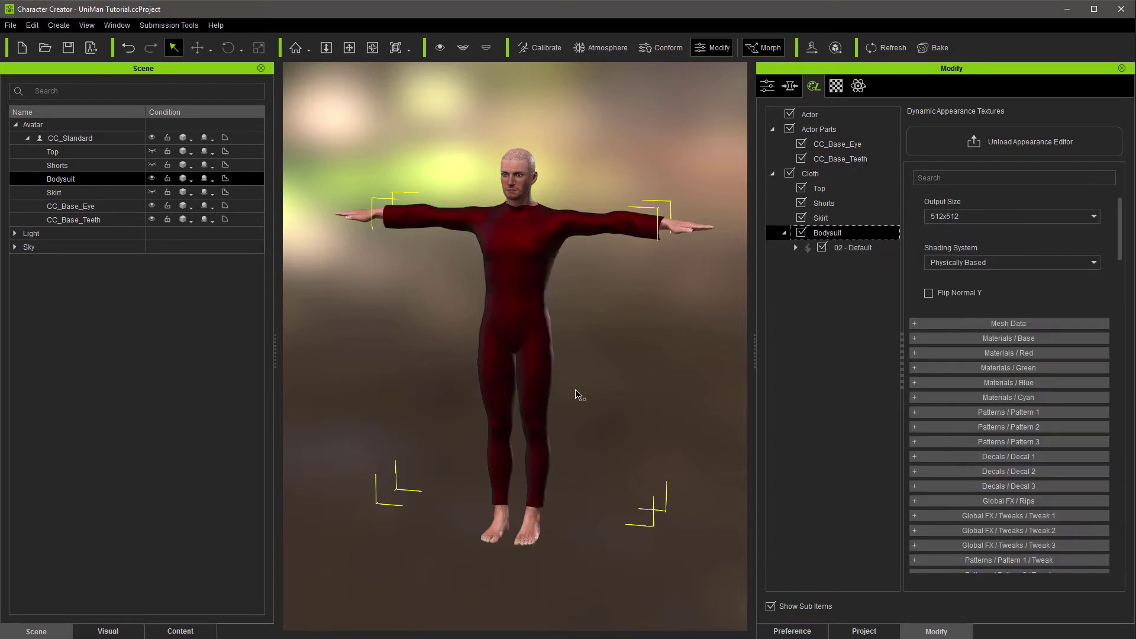
Step: Set the Bodysuit's texture output size to 1024x1024 and look over its Base material and Mesh Data settings
left_click(988, 213)
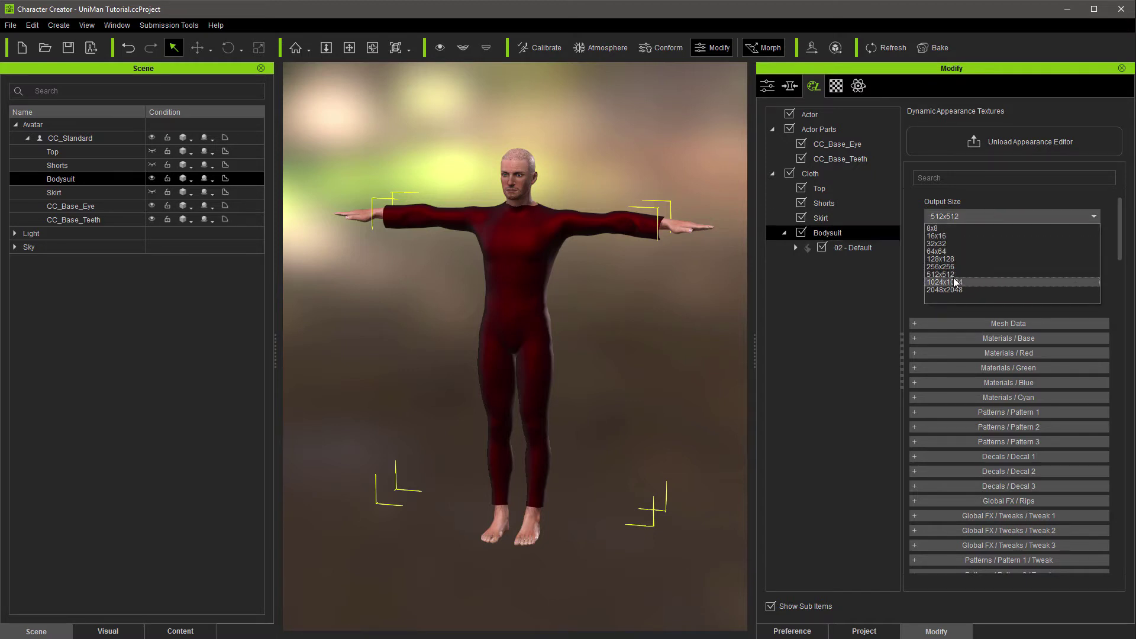
left_click(947, 290)
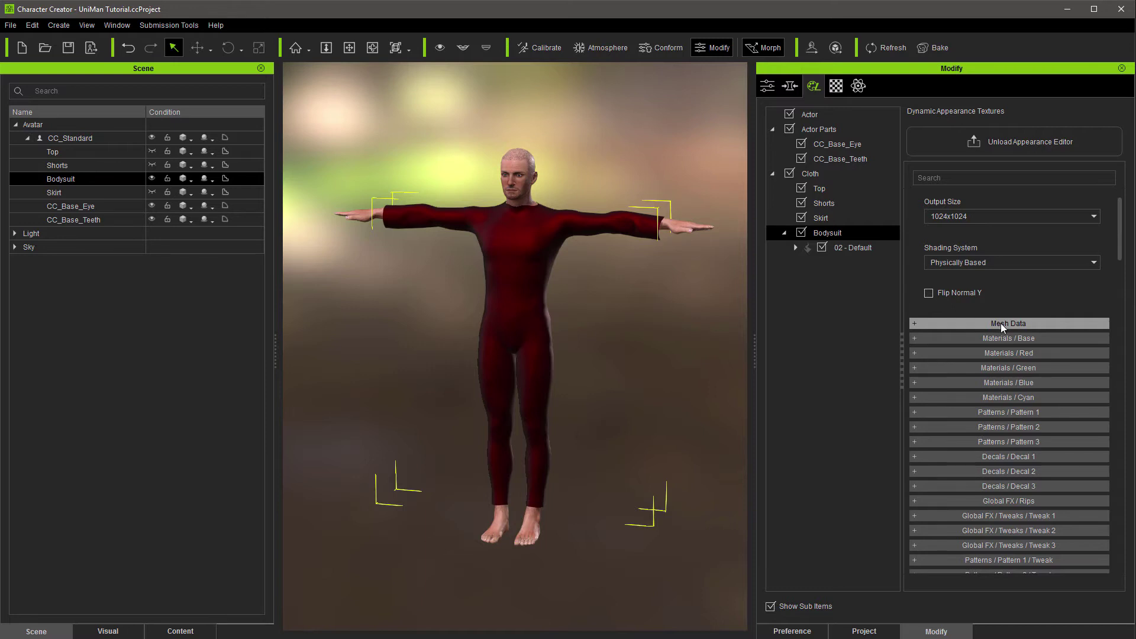
left_click(1009, 339)
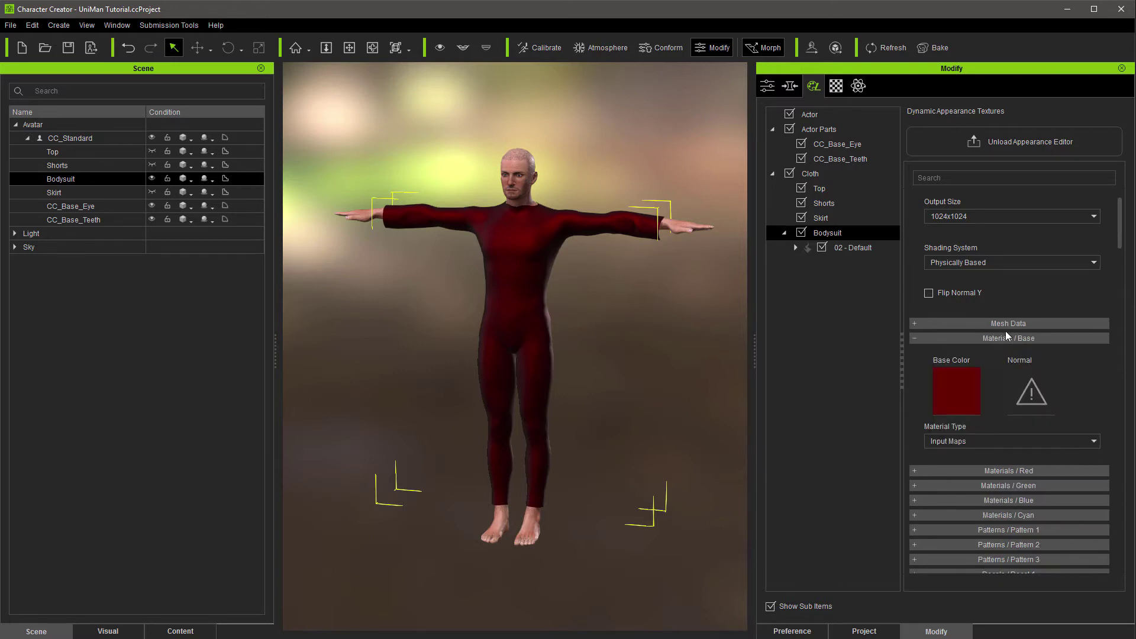
left_click(997, 322)
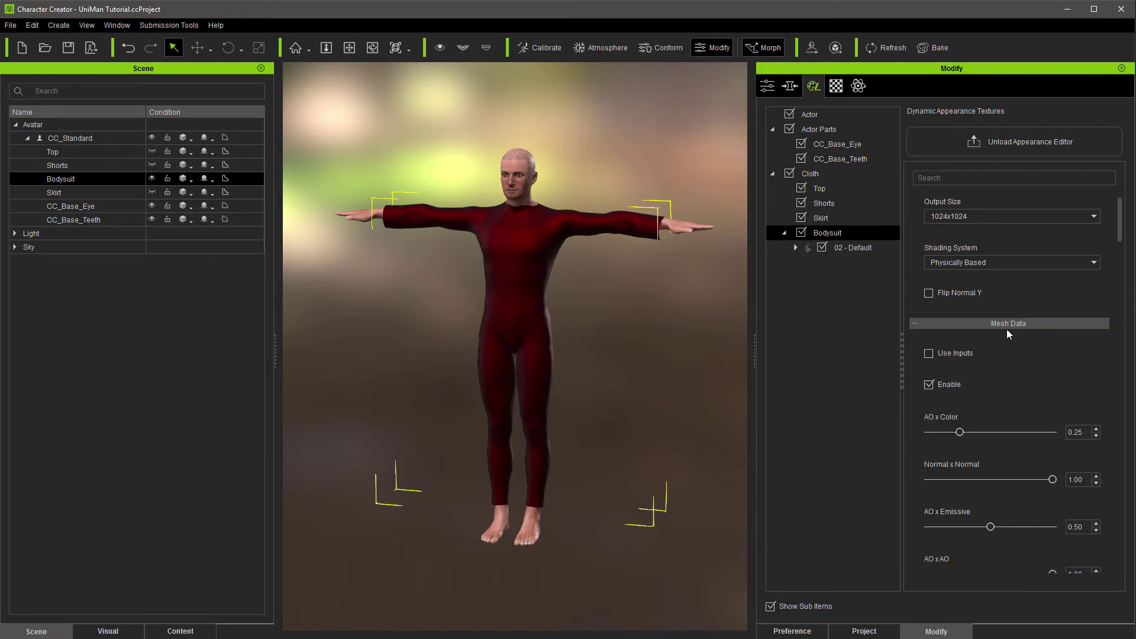
left_click(981, 324)
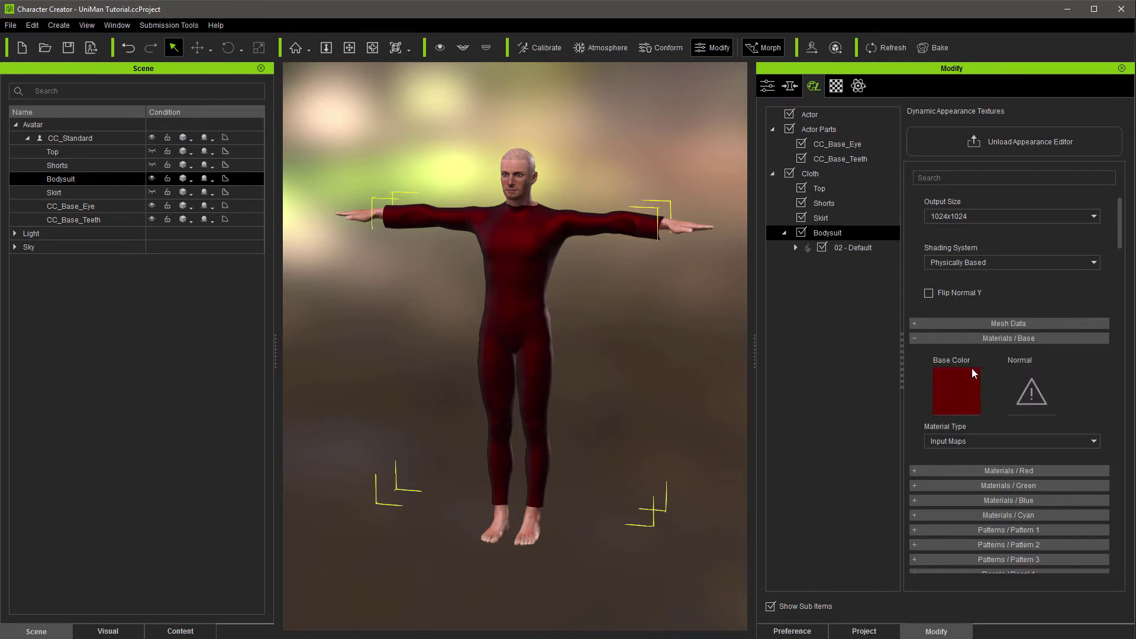
Step: Set the Bodysuit's Base material type to Embed - Metallic with the Chain Mail metallic type
left_click(795, 247)
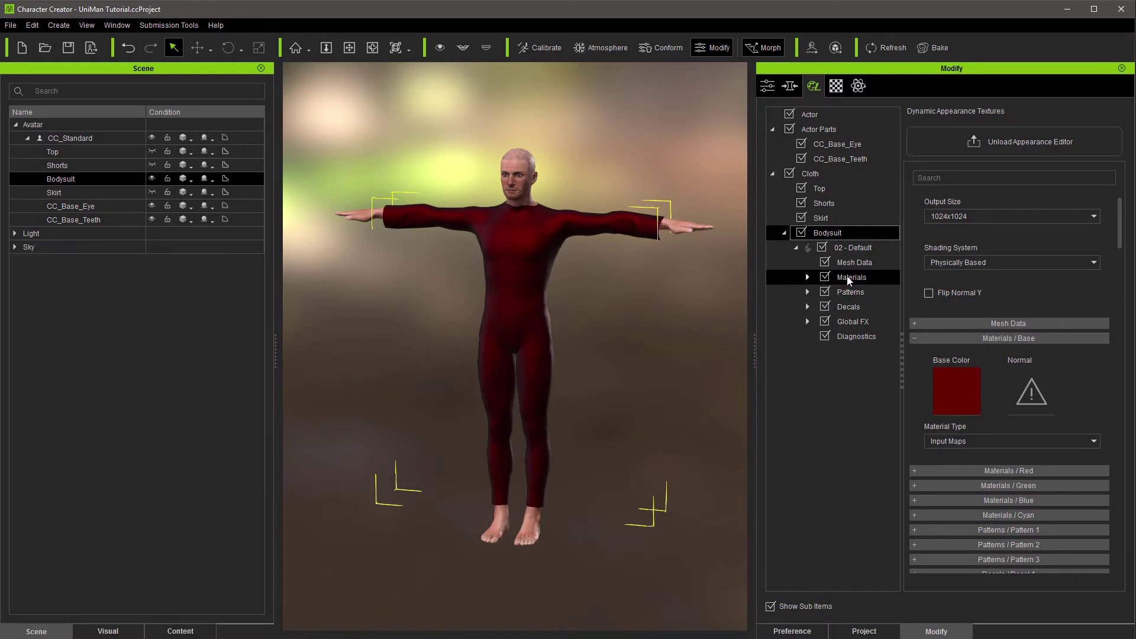
left_click(808, 276)
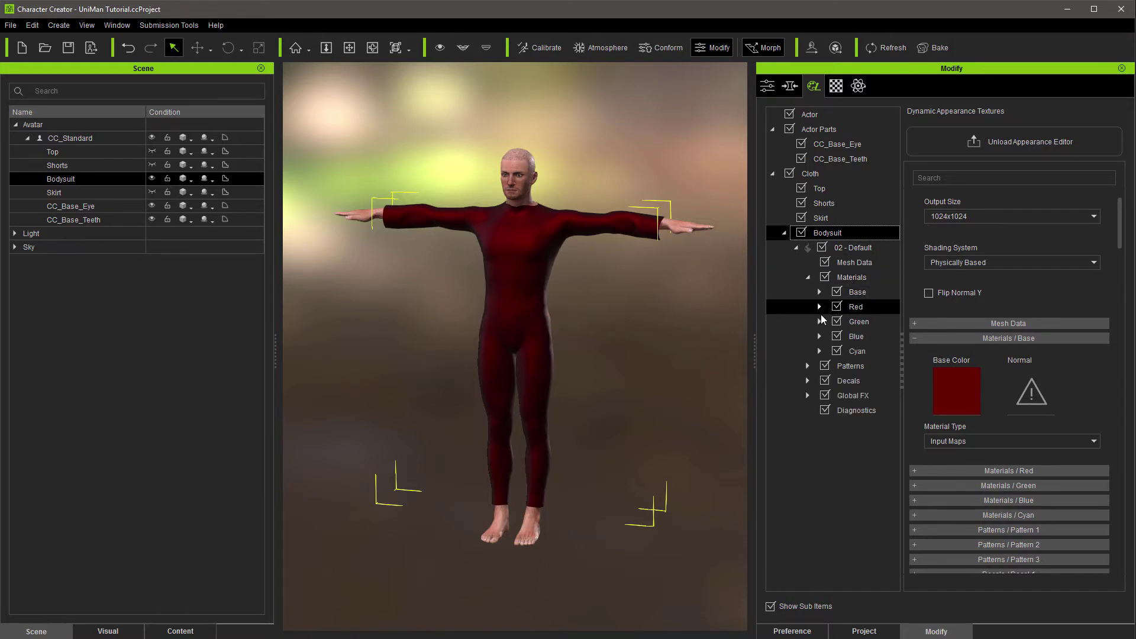
left_click(859, 292)
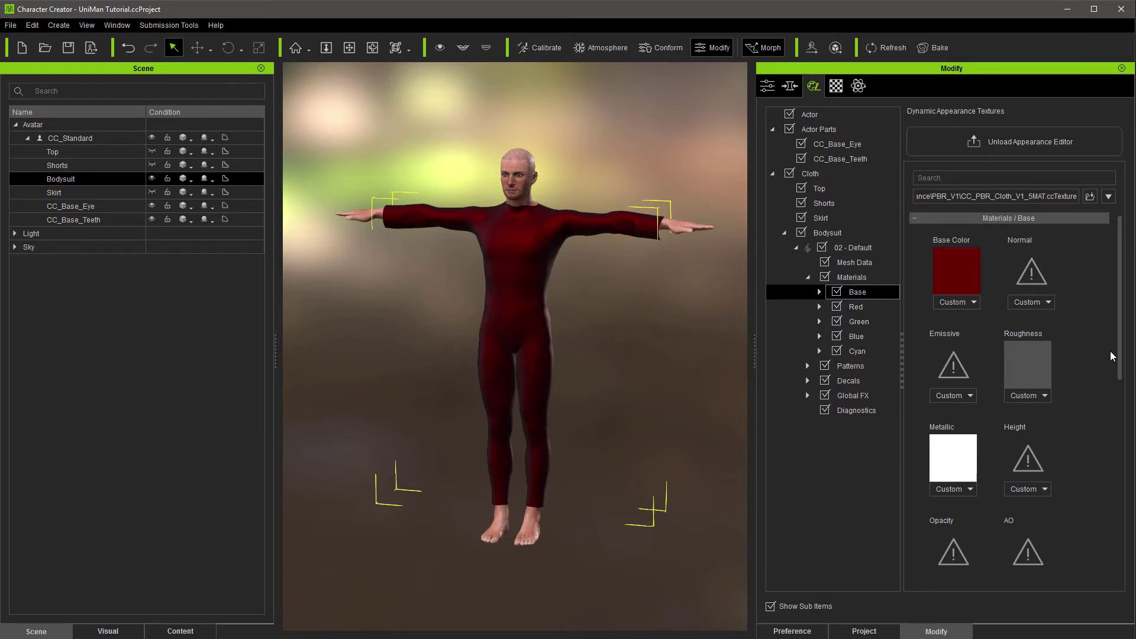
left_click_drag(1119, 296, 1119, 388)
left_click(1085, 436)
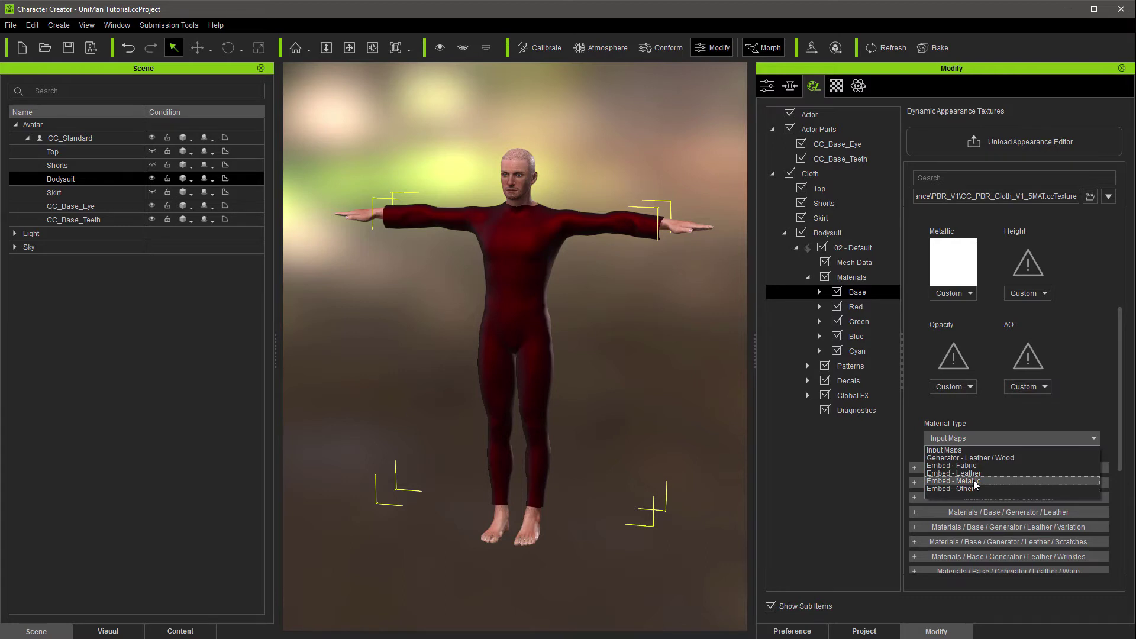
left_click(976, 481)
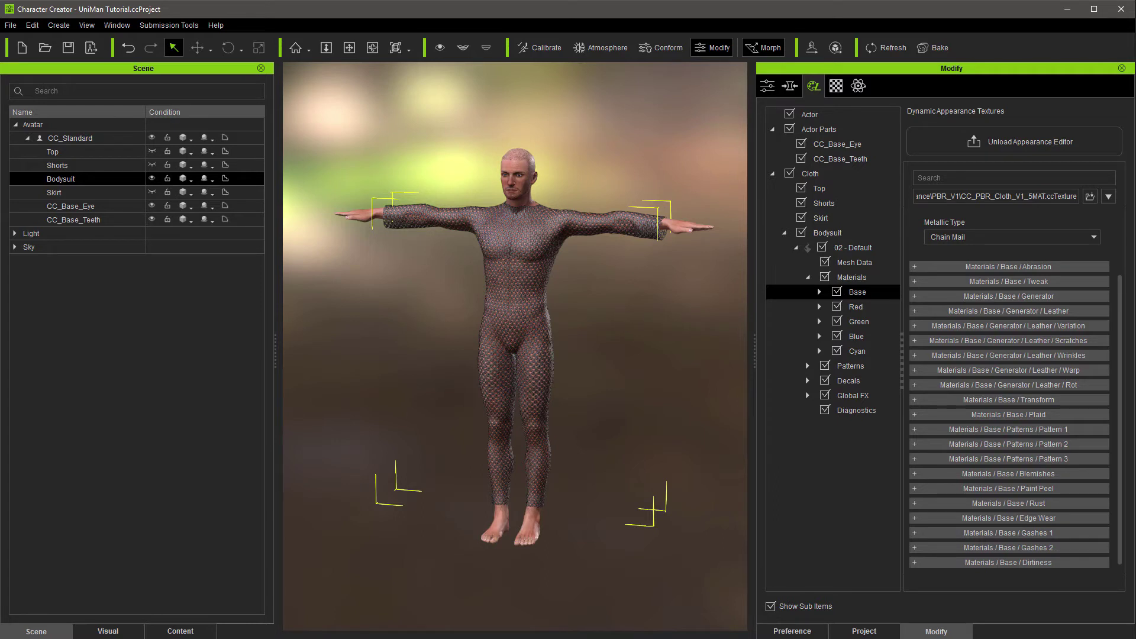
Step: Load Color_ID1.jpg as the Color ID map in the Bodysuit's Mesh Data
left_click(855, 266)
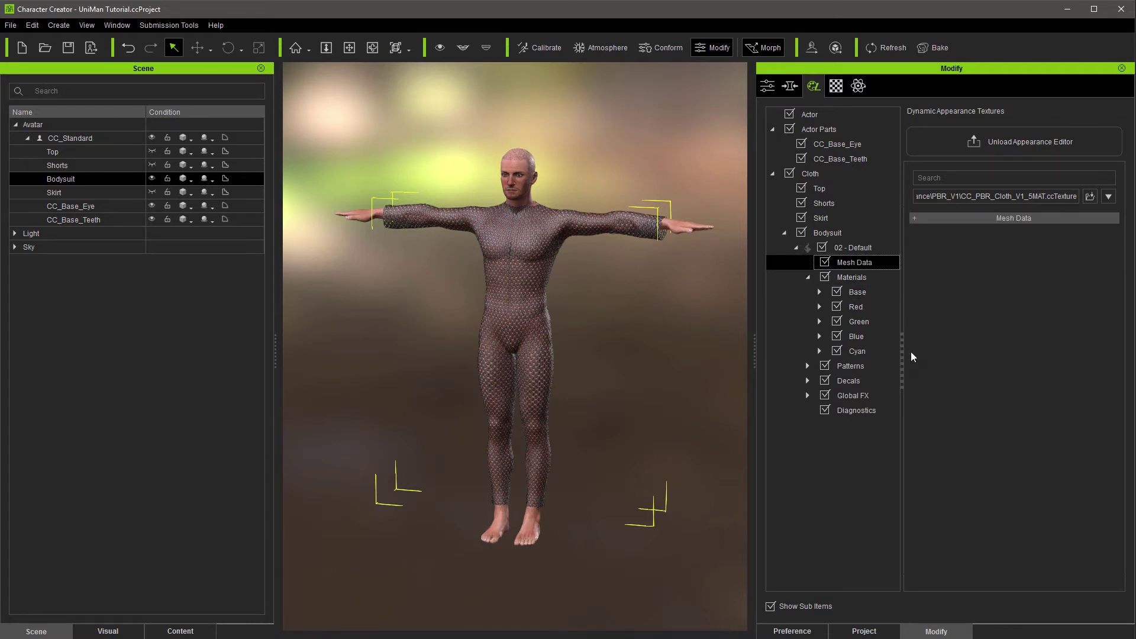
left_click(922, 216)
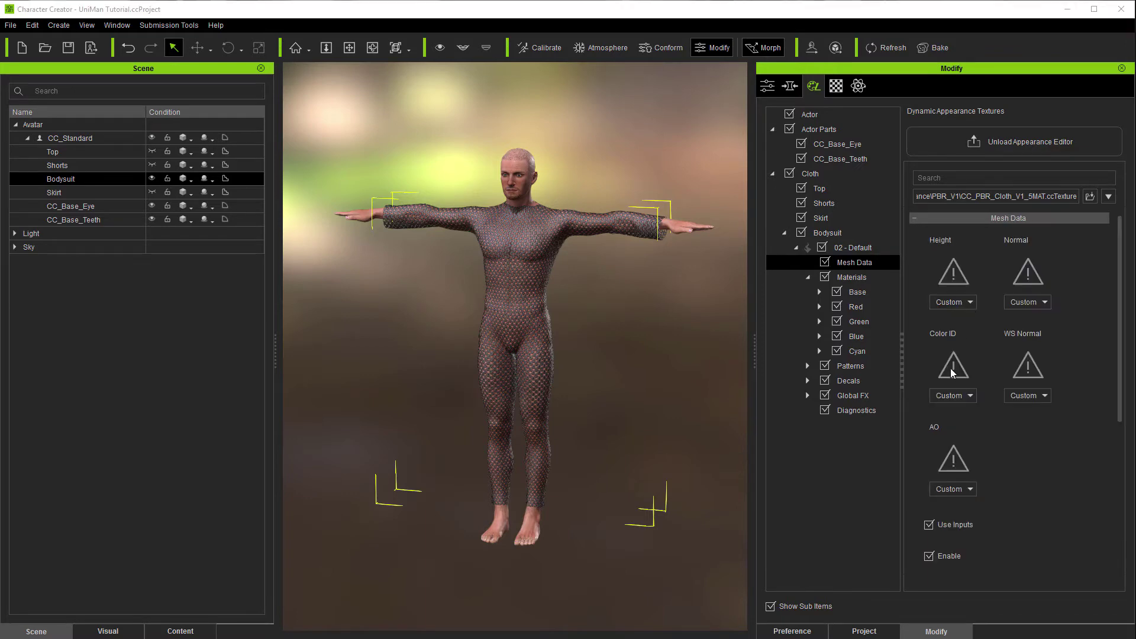
left_click(952, 371)
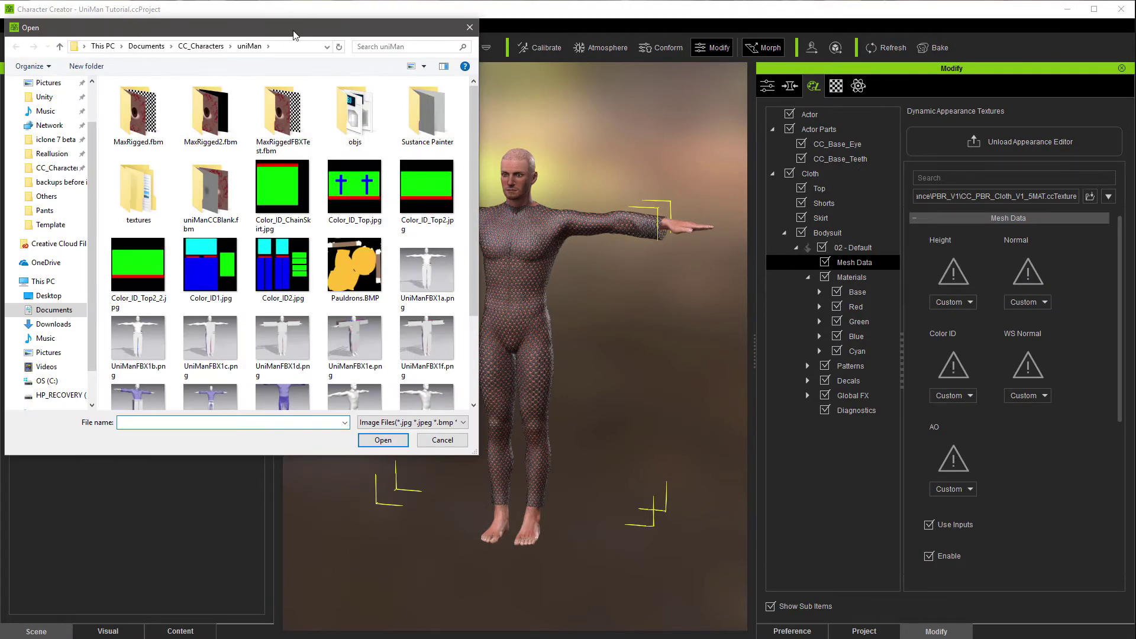
left_click_drag(294, 36, 495, 32)
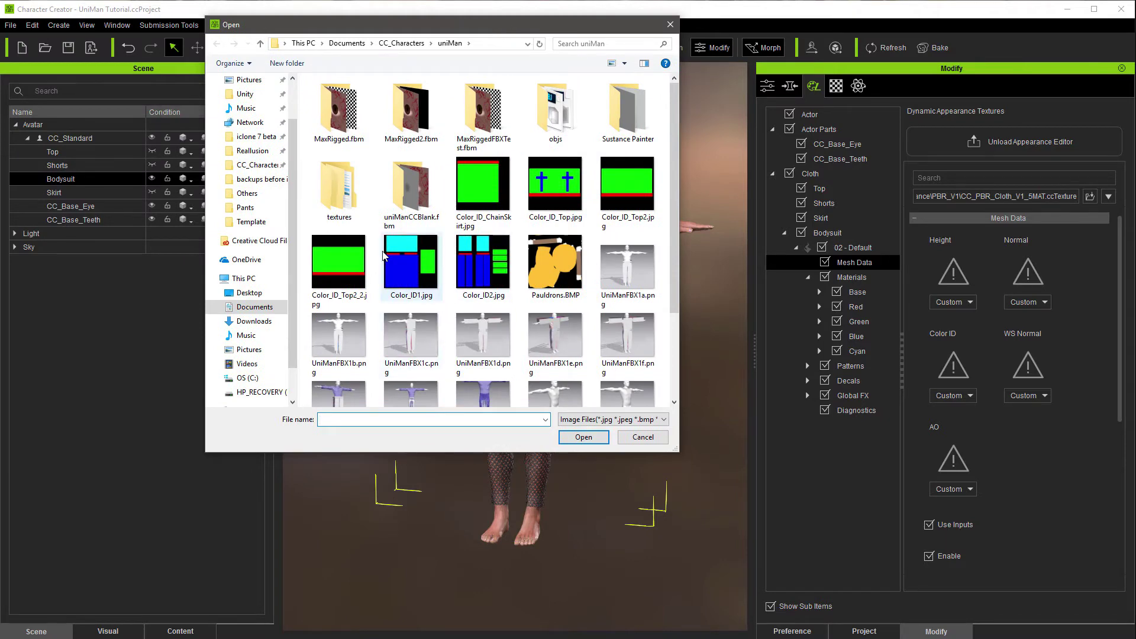
double_click(391, 296)
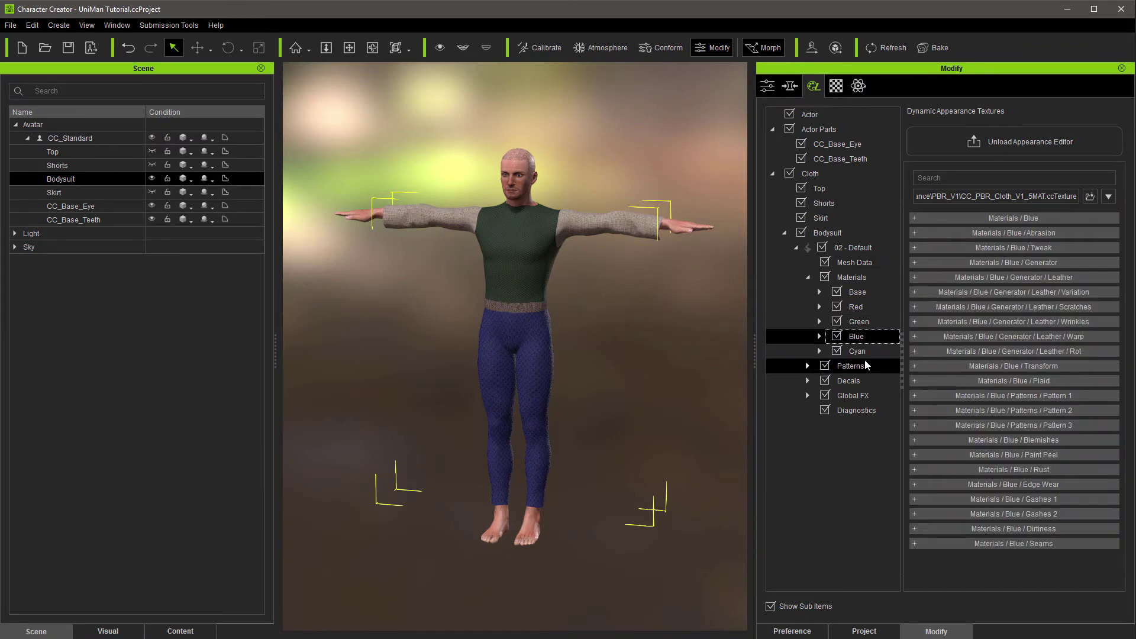
Step: Change the fabric type of the Bodysuit's Blue material, which covers the legs, to a brown knitted fabric
left_click(988, 220)
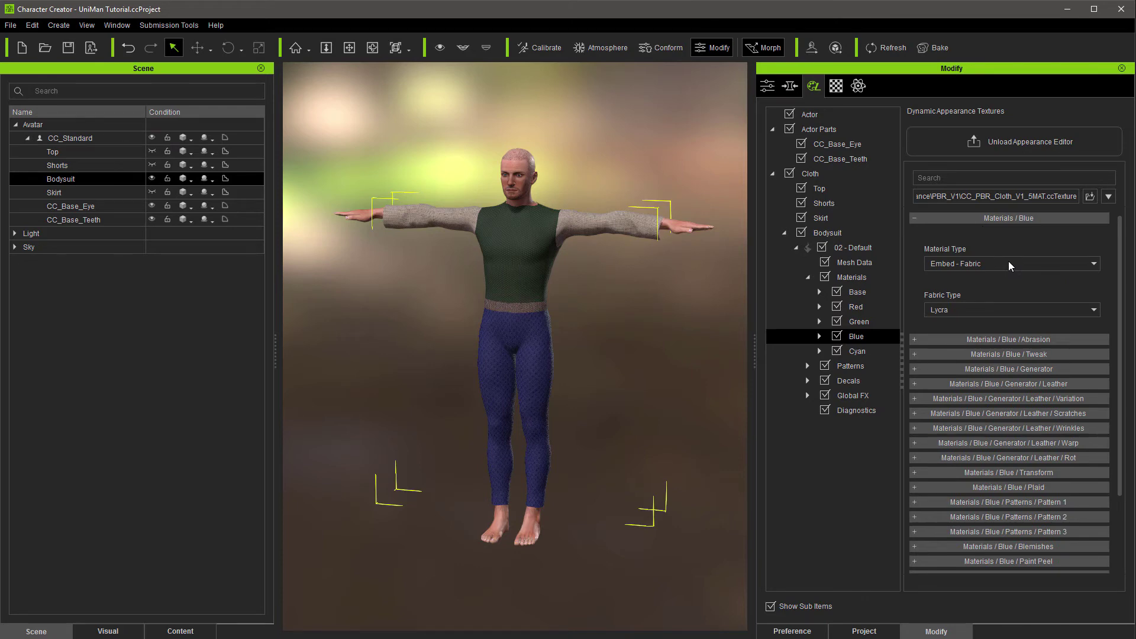
left_click(993, 313)
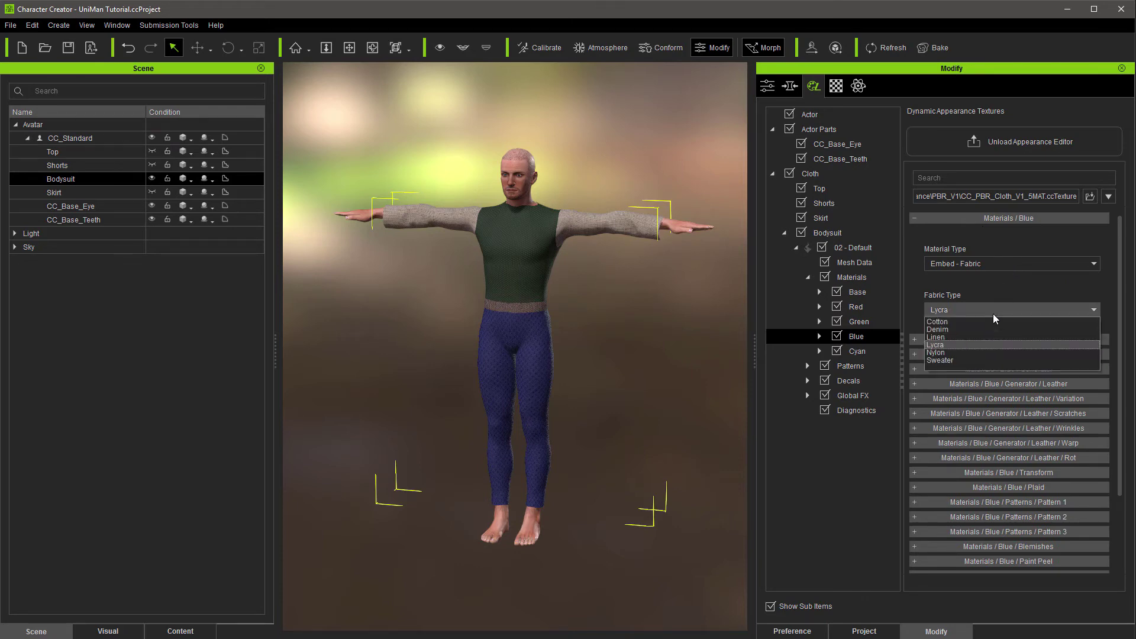
left_click(961, 320)
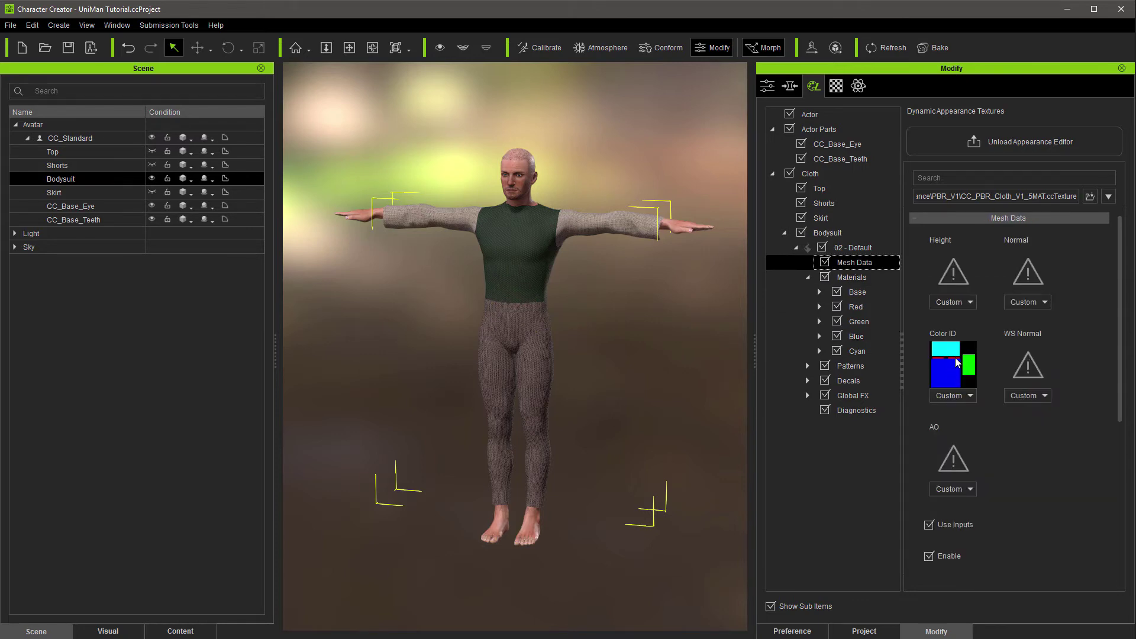
Step: Set the Bodysuit's Red material type to Embed - Leather with the Full Grain leather type
left_click(863, 308)
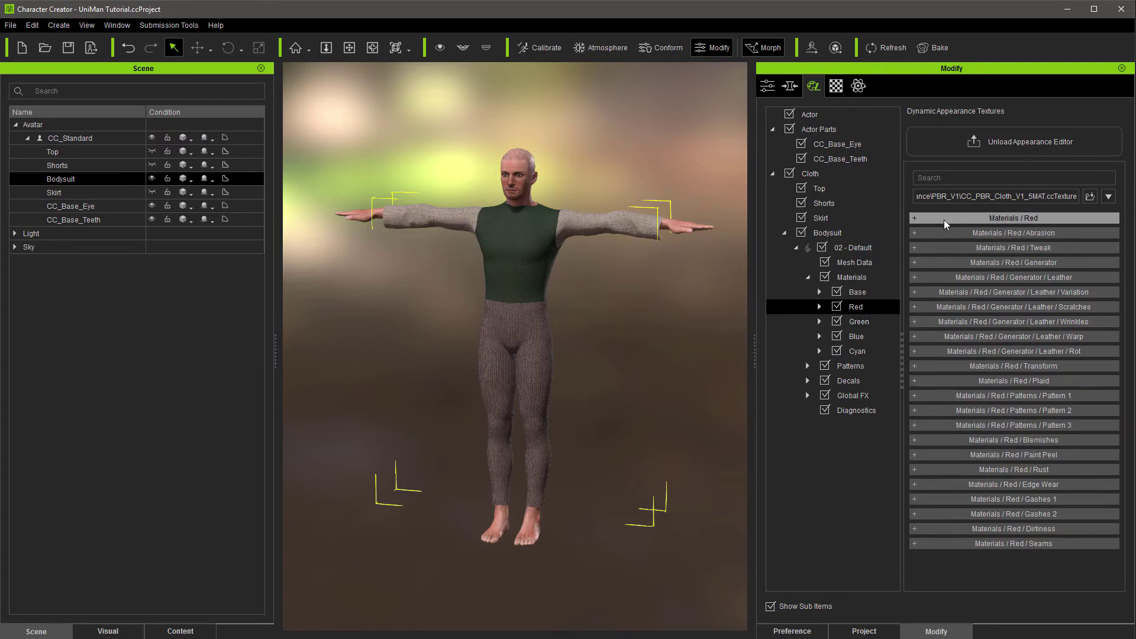
left_click(943, 219)
left_click(960, 261)
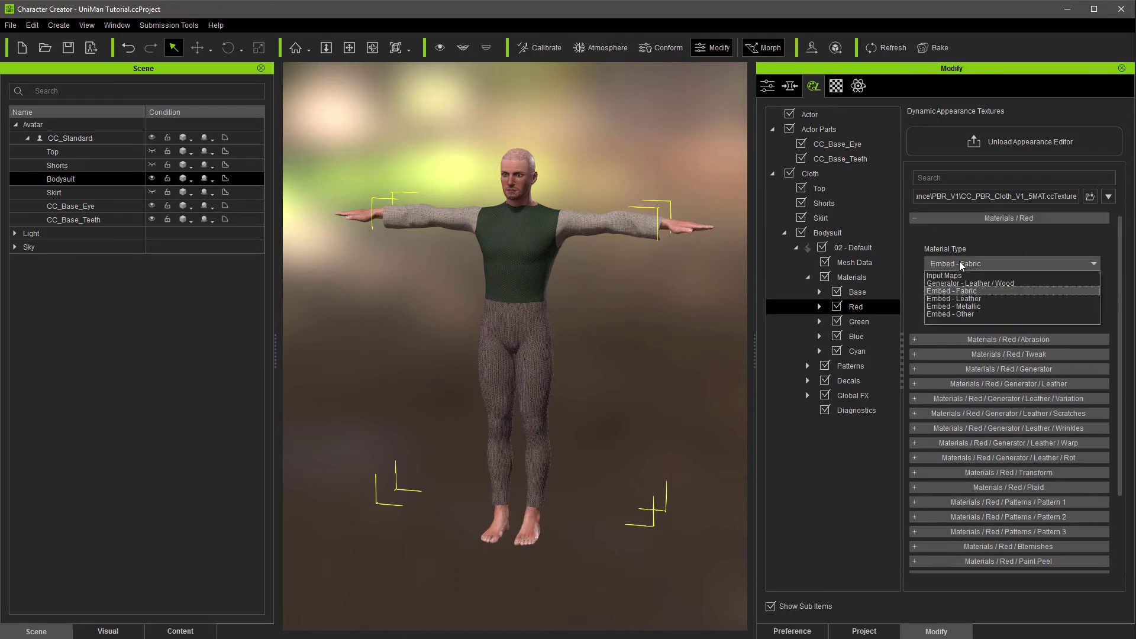
left_click(967, 300)
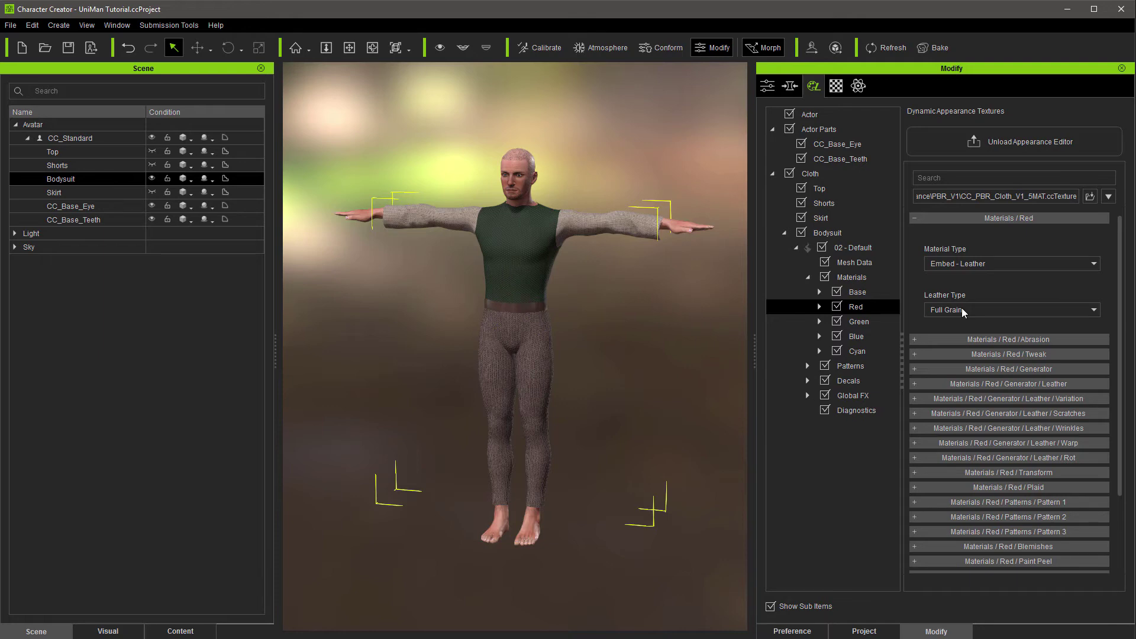
Step: Check the Bodysuit's Color ID map and set the Cyan material type to Embed - Metallic with the Plated Mail metallic type
left_click(854, 262)
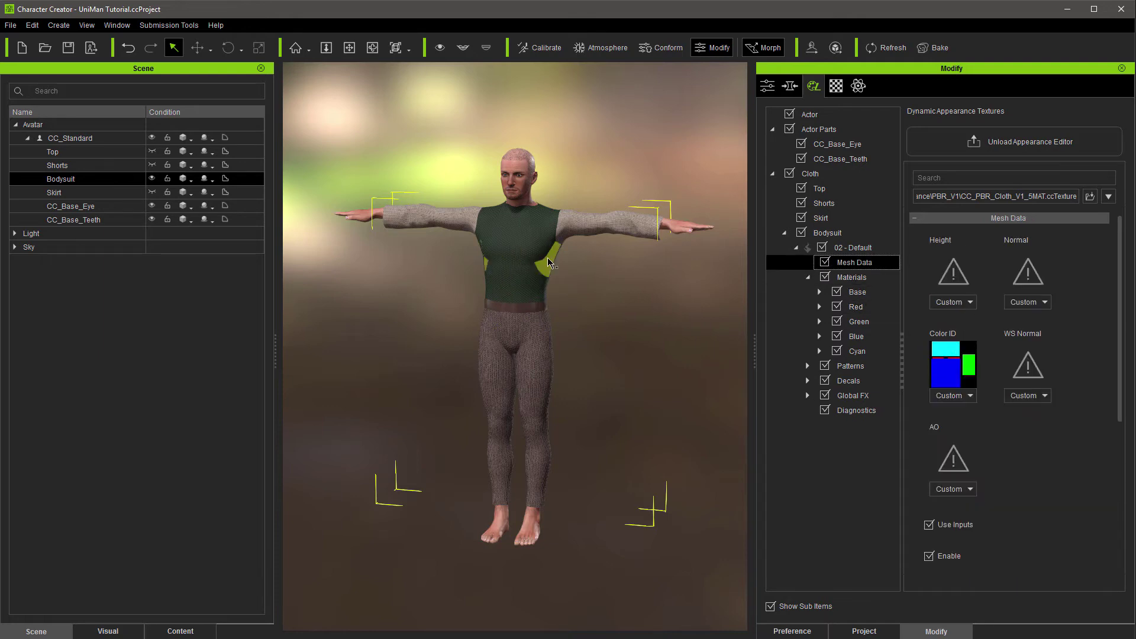
left_click(842, 351)
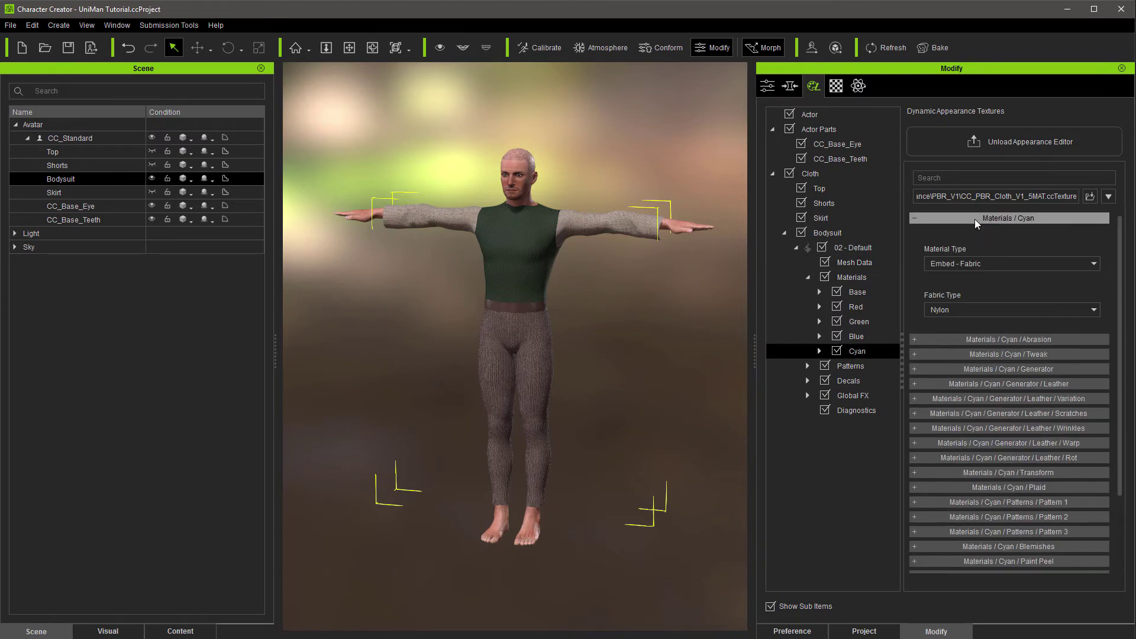
left_click(974, 219)
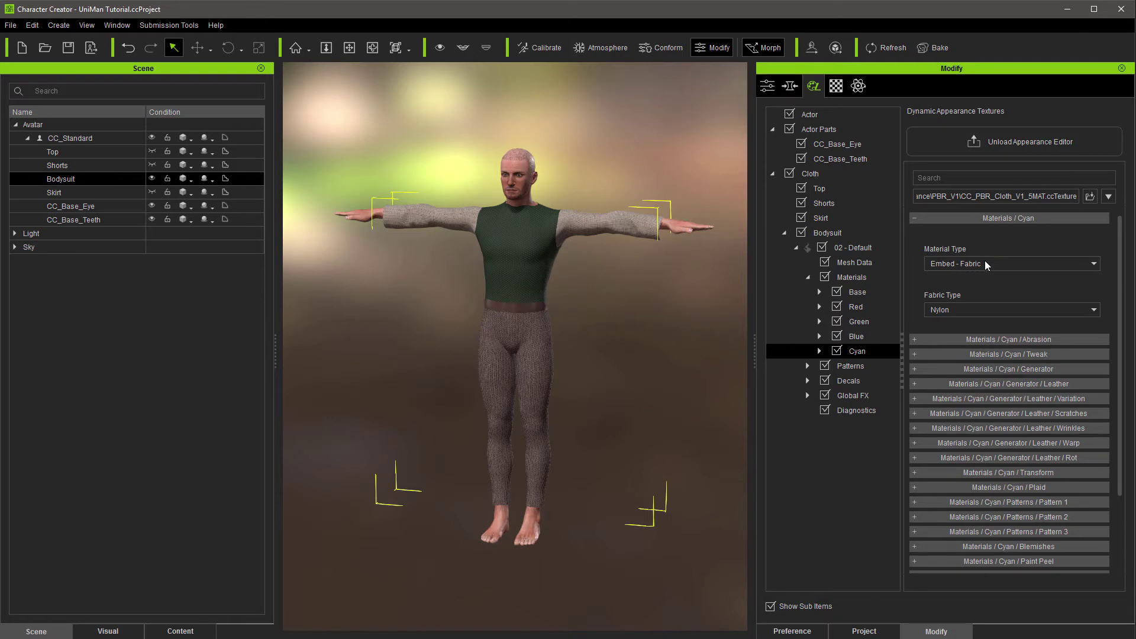
left_click(986, 265)
left_click(970, 306)
left_click(963, 309)
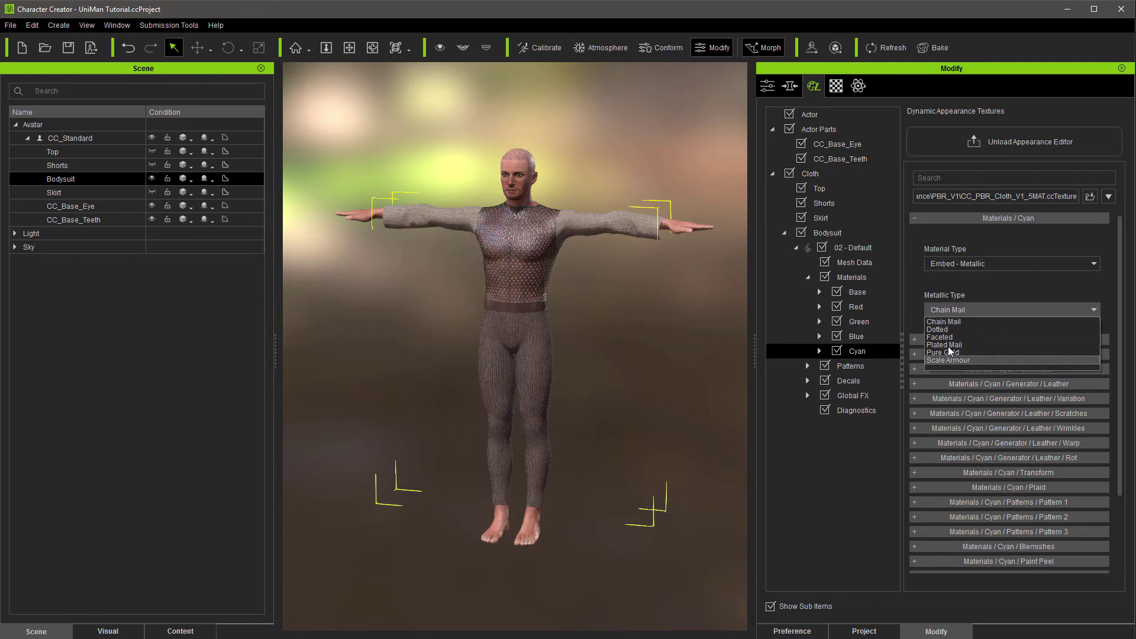
left_click(945, 344)
Step: Try other metallic types on the Cyan material, including Scale Armour and Chain Mail, and return it to Plated Mail
scroll(675, 402, "up", 3)
left_click(953, 309)
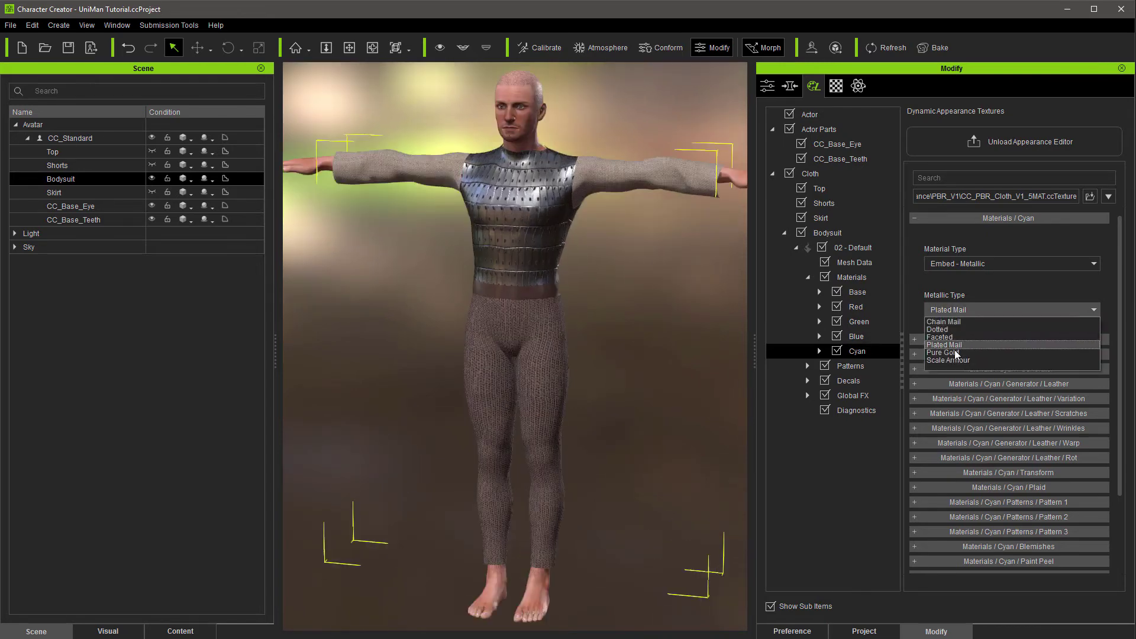
left_click(949, 360)
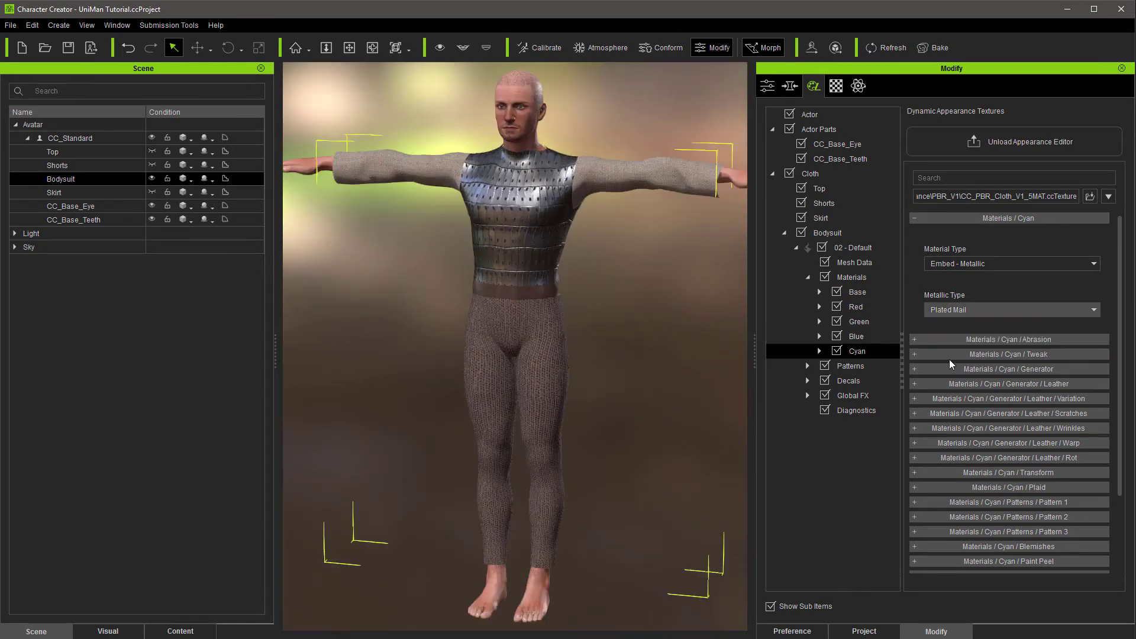
left_click(946, 308)
left_click(939, 330)
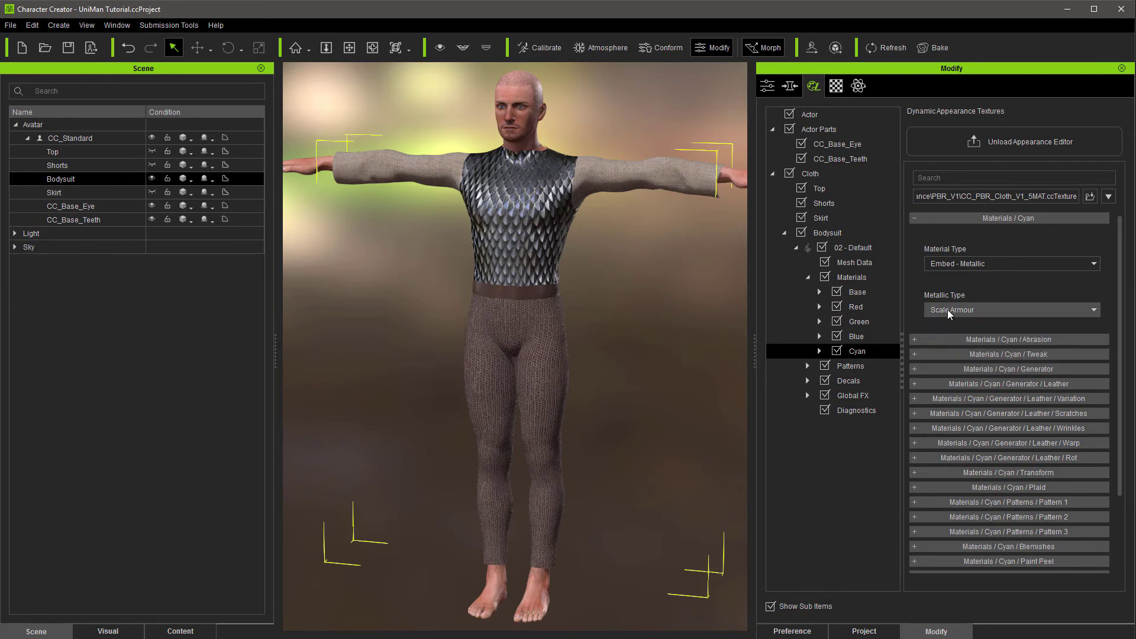
left_click(948, 309)
left_click(946, 321)
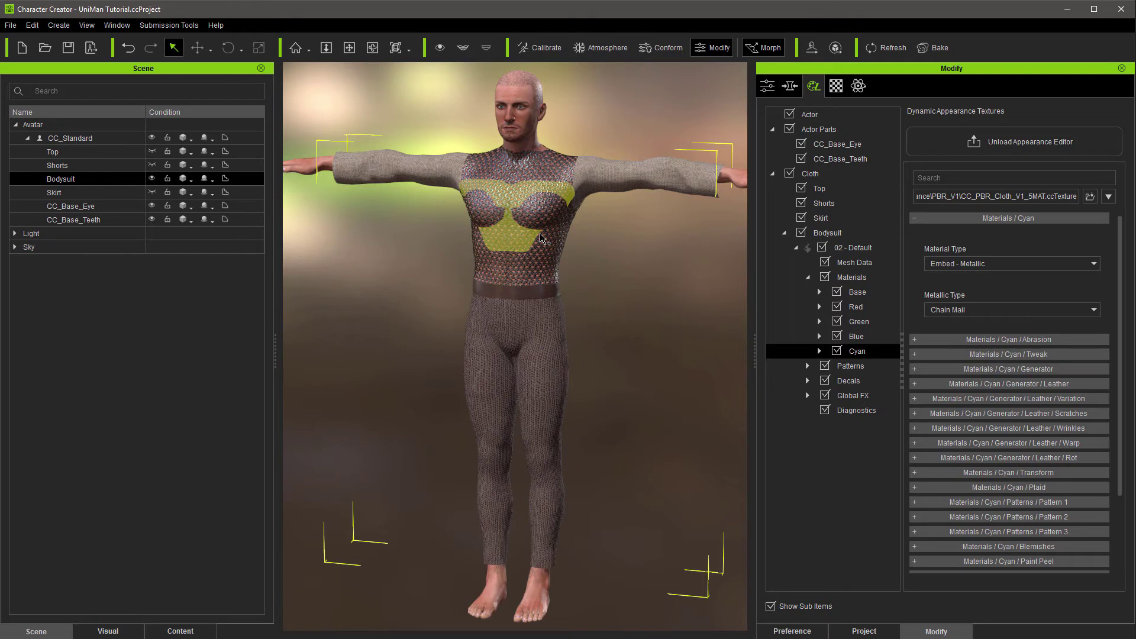
left_click(959, 308)
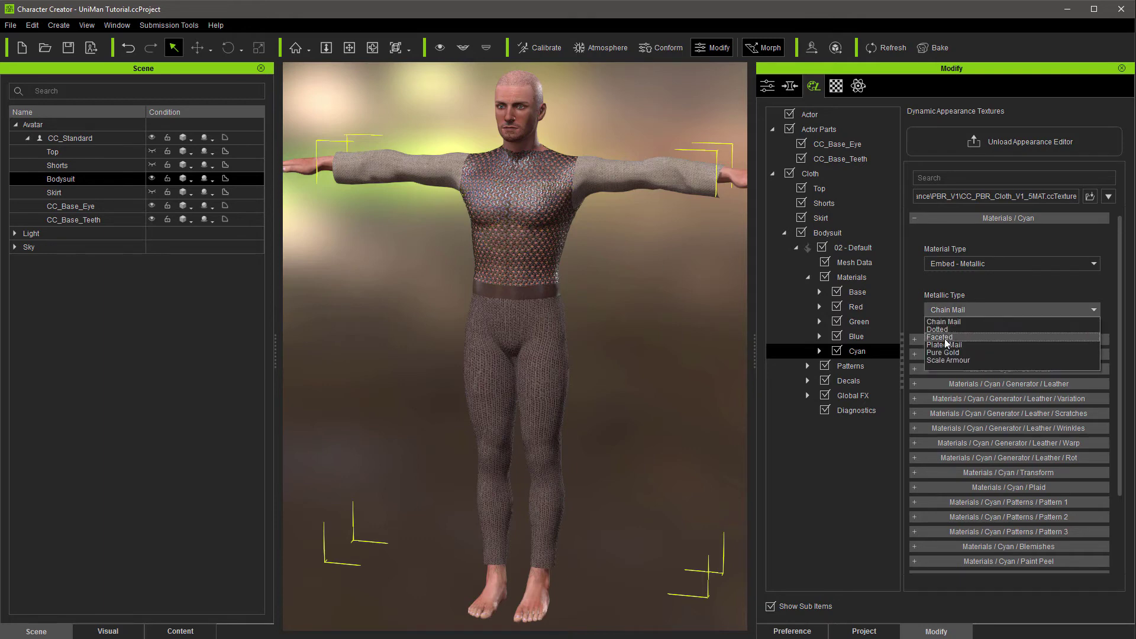
left_click(947, 345)
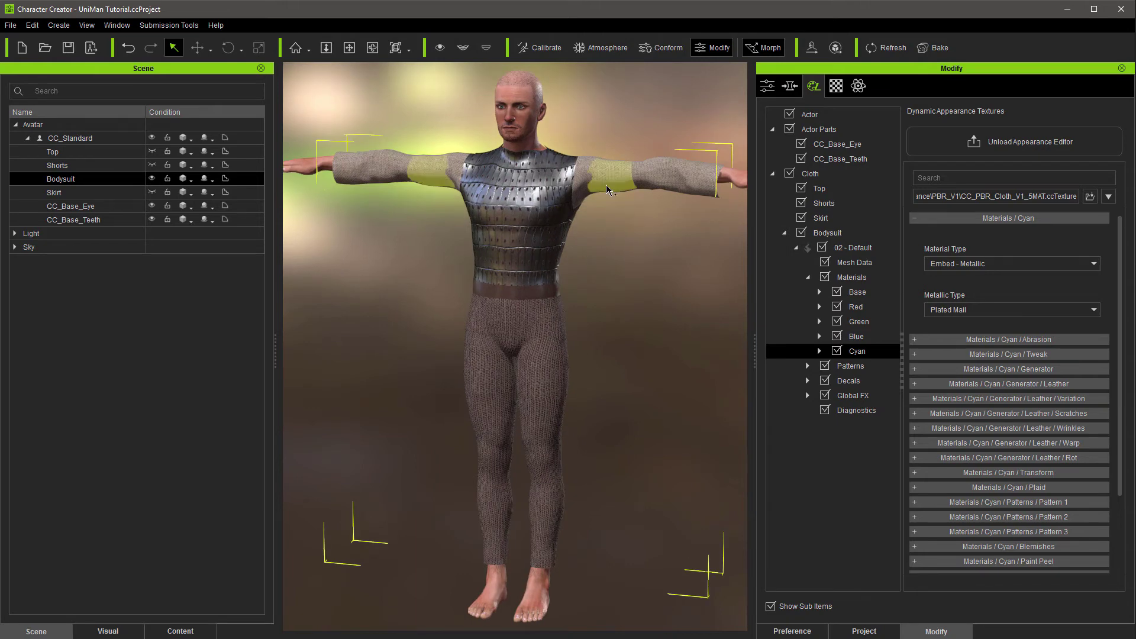
Step: Check the Color ID map again and set the Bodysuit's Green material type to Embed - Metallic with the Chain Mail metallic type
left_click(856, 264)
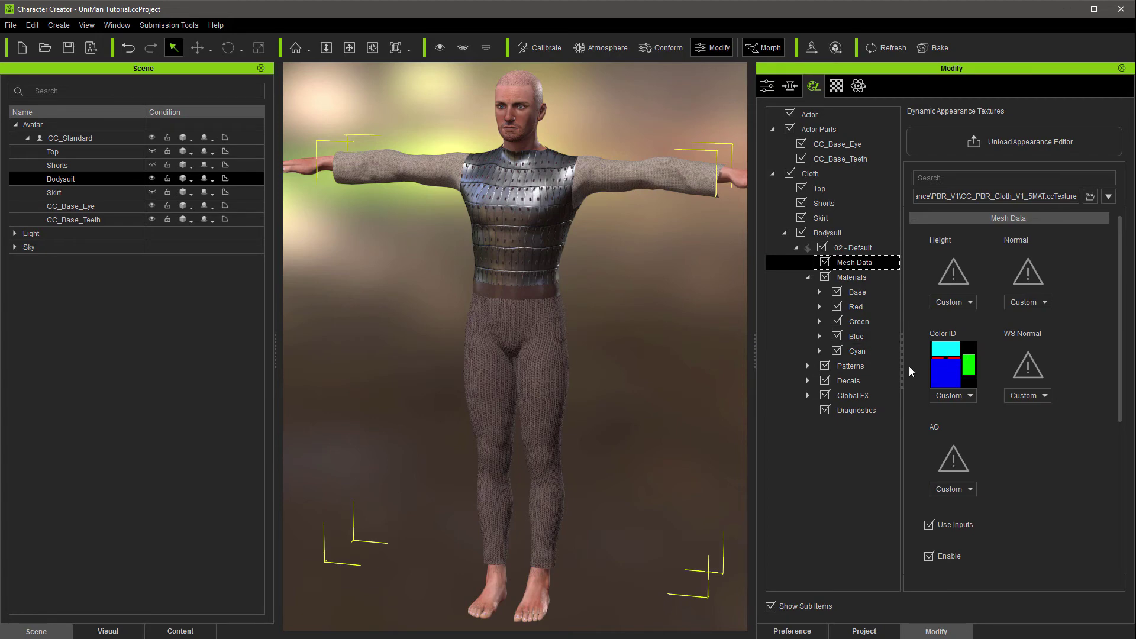
left_click(861, 323)
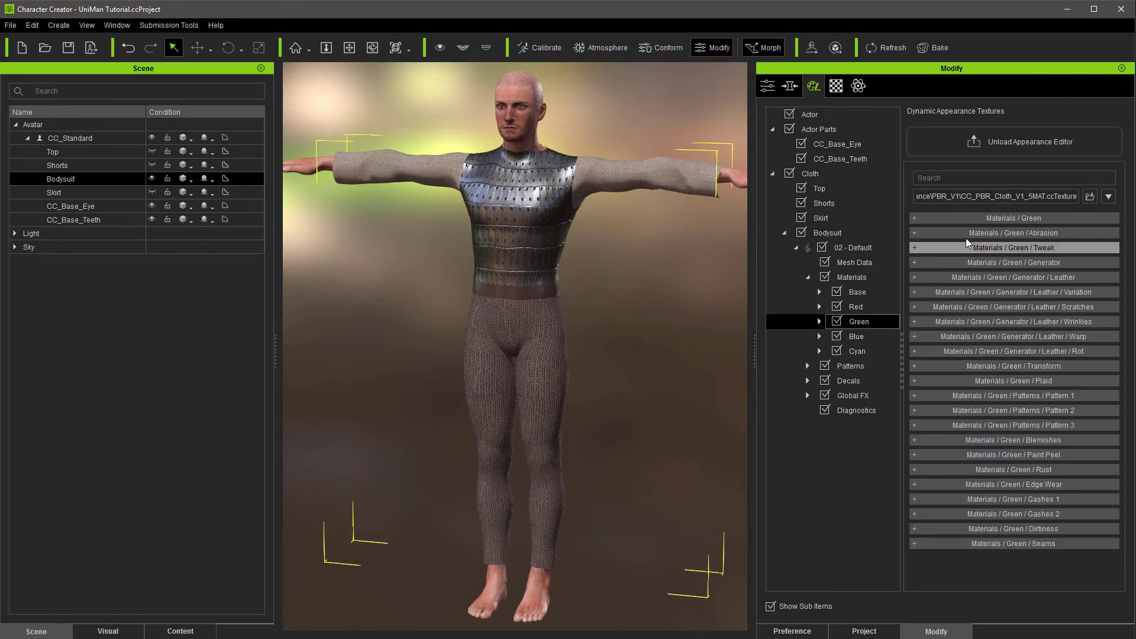
left_click(964, 219)
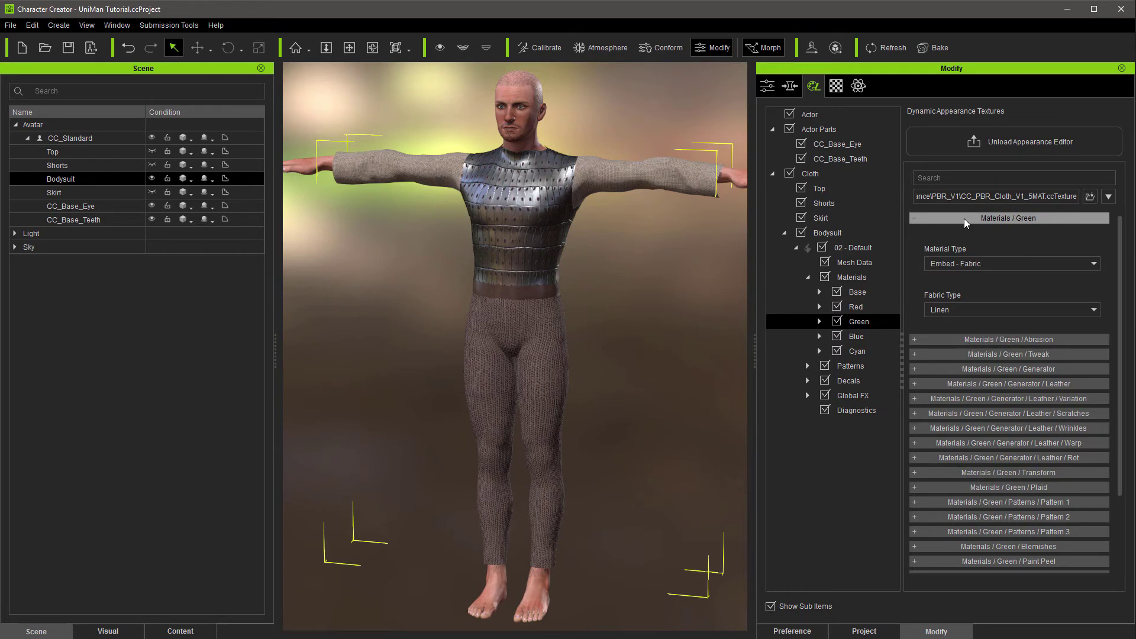
left_click(976, 264)
key("Escape")
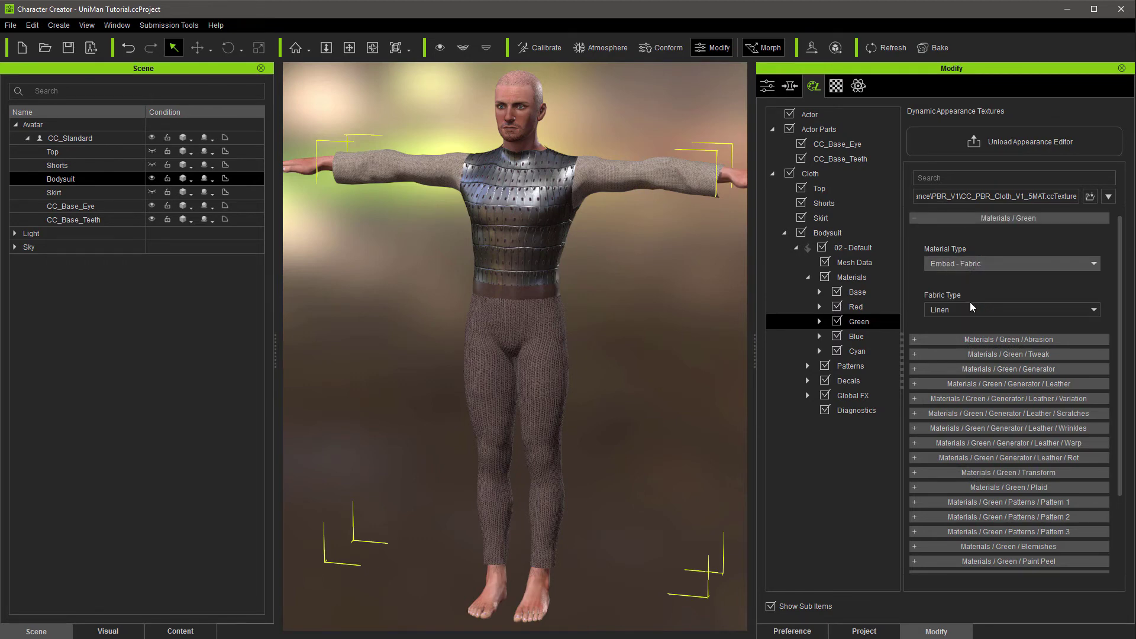
left_click(964, 307)
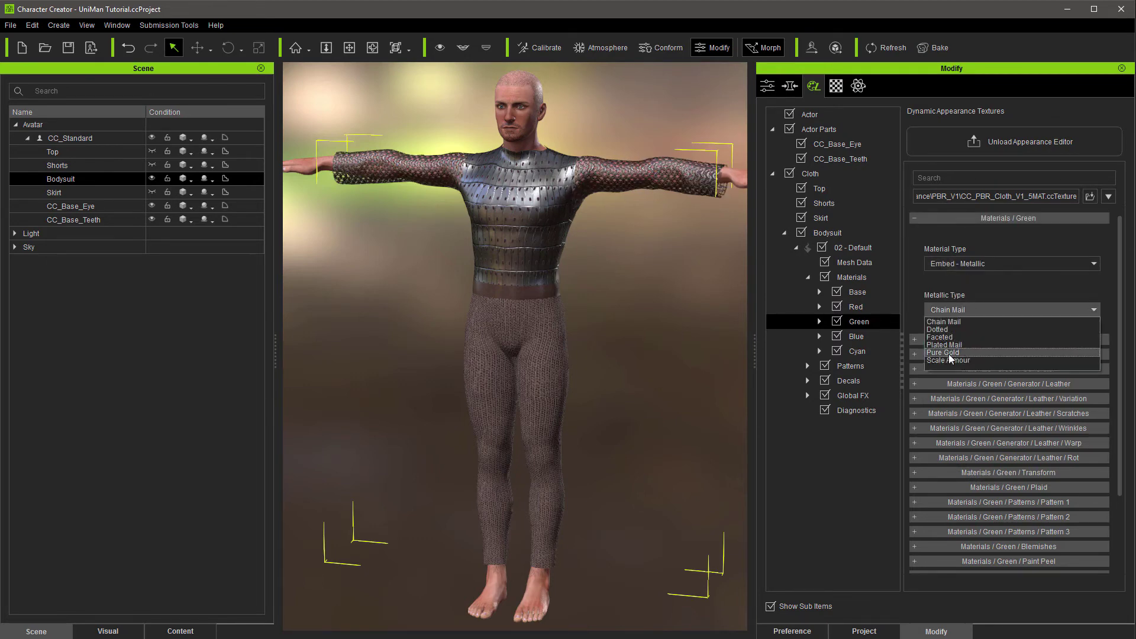
left_click(949, 322)
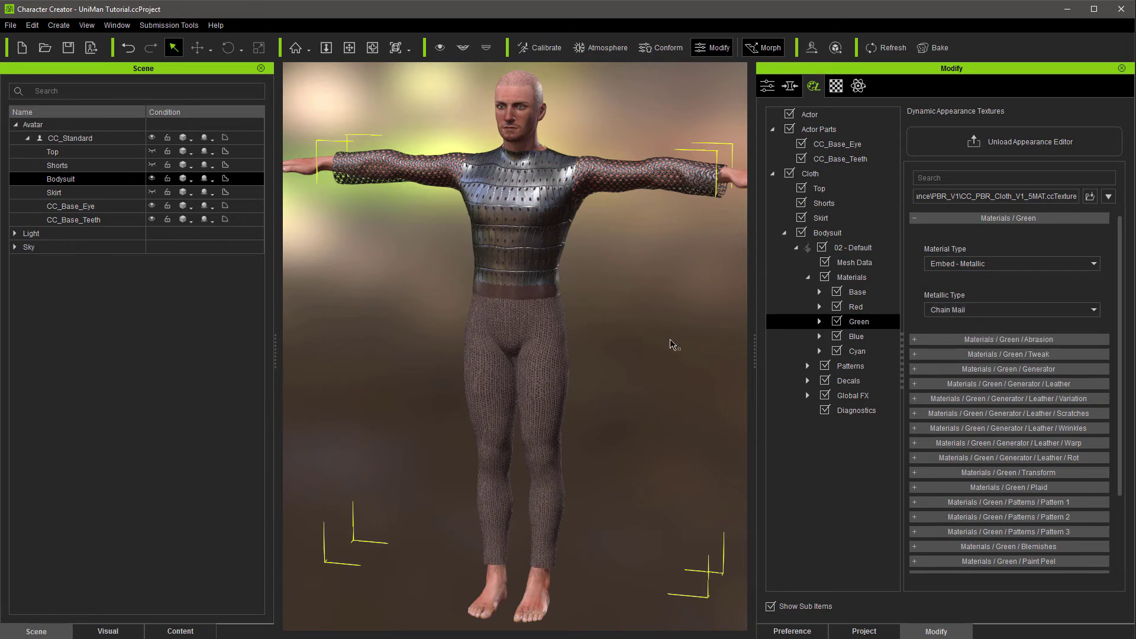
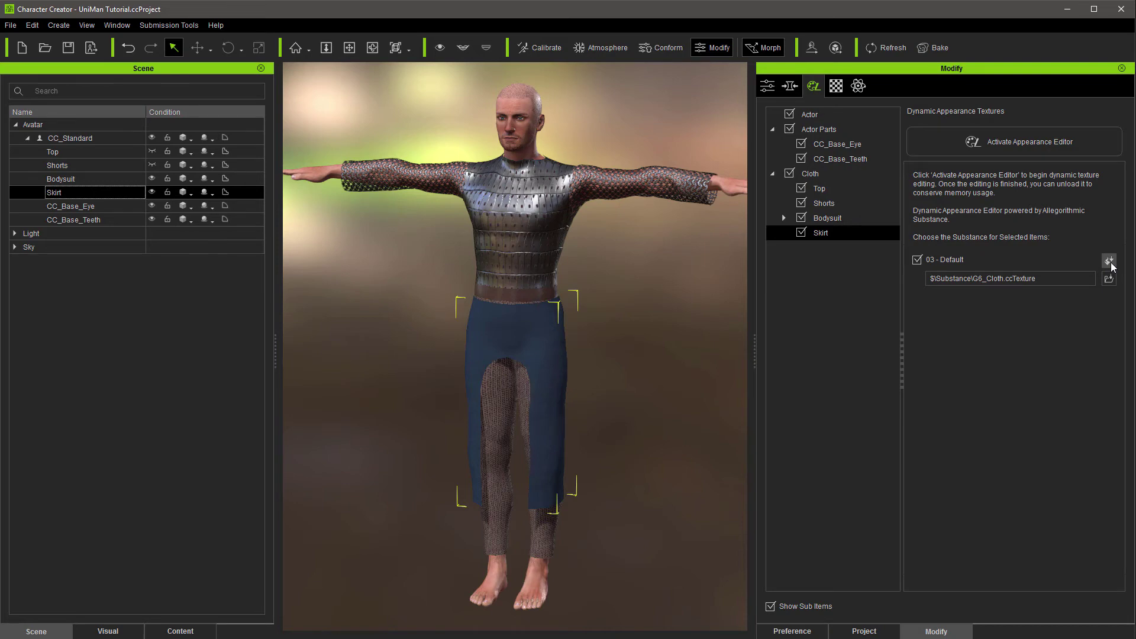
Step: Assign the CC_PBR_Cloth_V1_3MAT substance to the Skirt and activate the Appearance Editor for it
left_click(1109, 262)
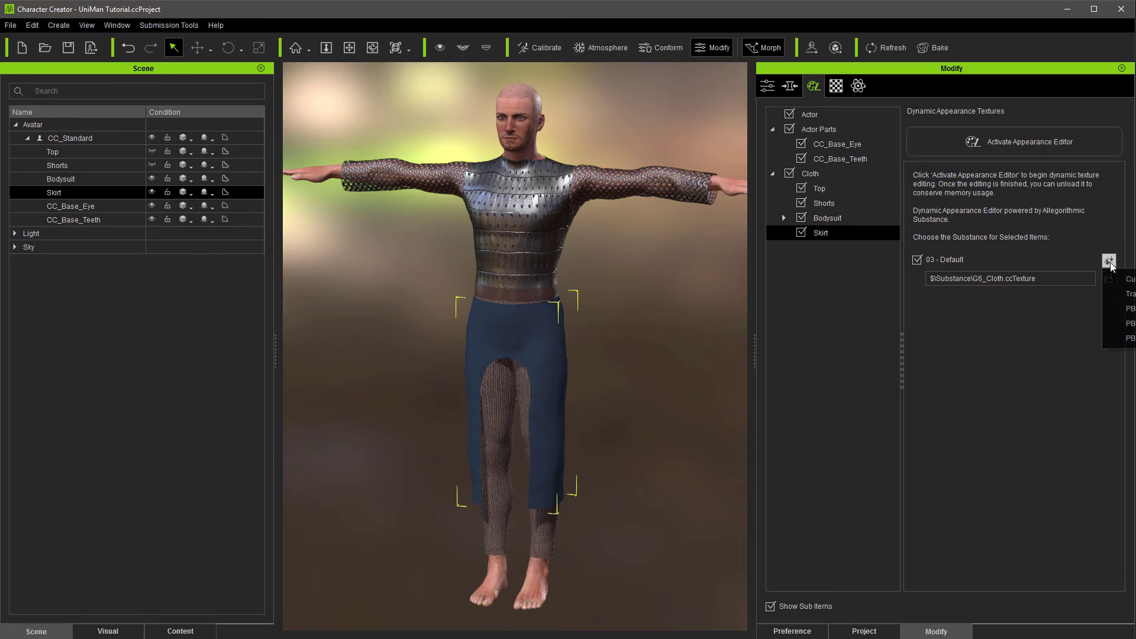
left_click(1127, 308)
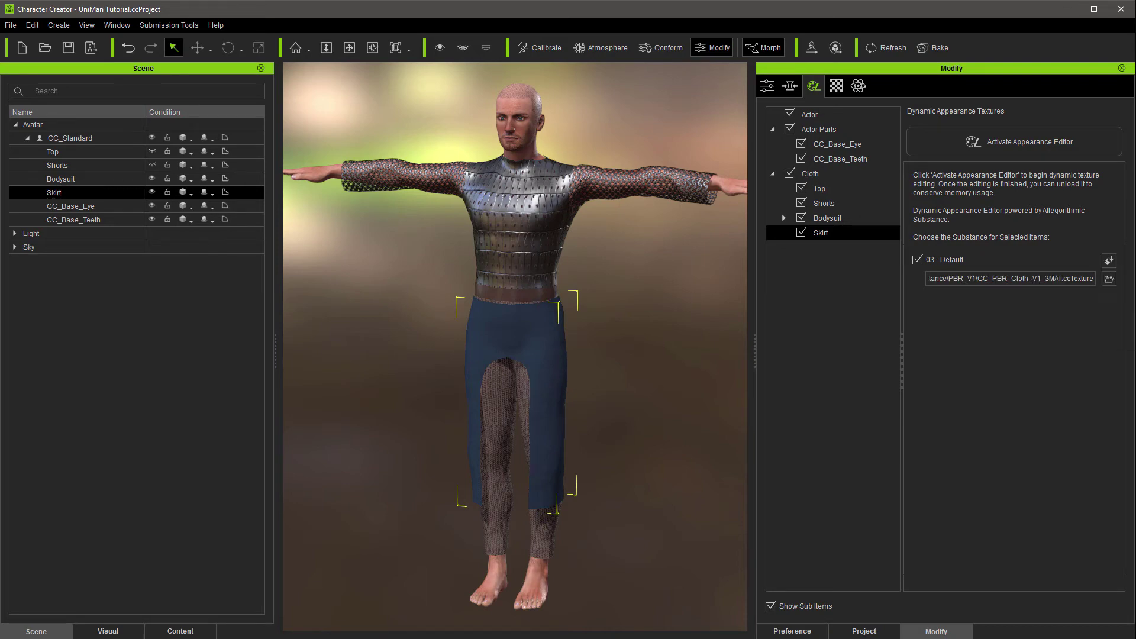
left_click(1001, 142)
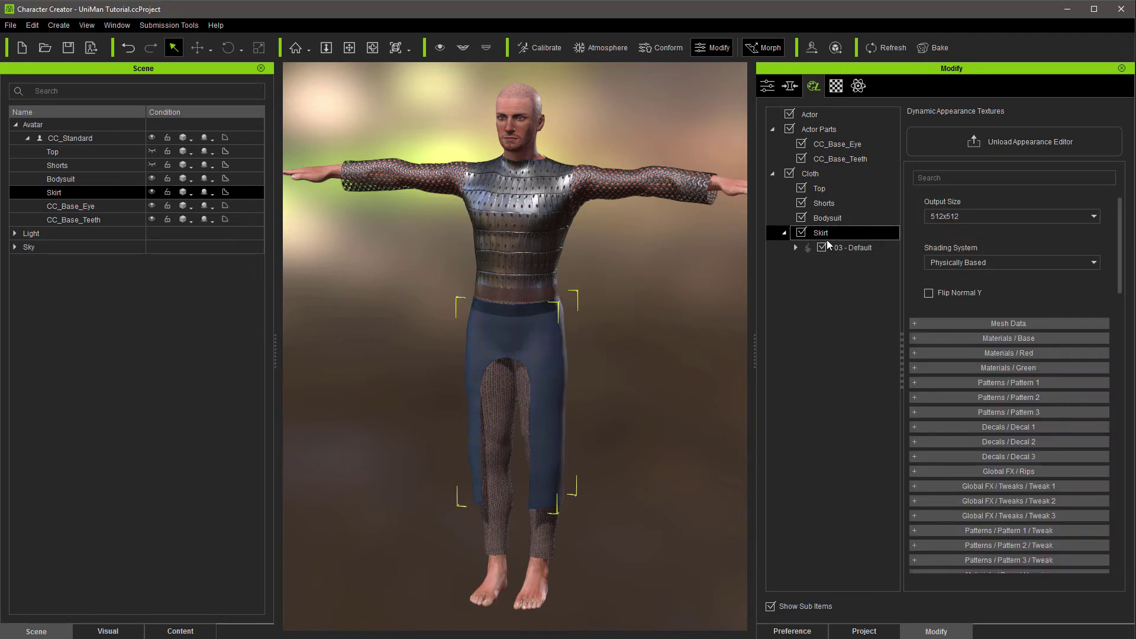
Step: Set the output size of the Skirt's 03 - Default material to 1024x1024
left_click(796, 248)
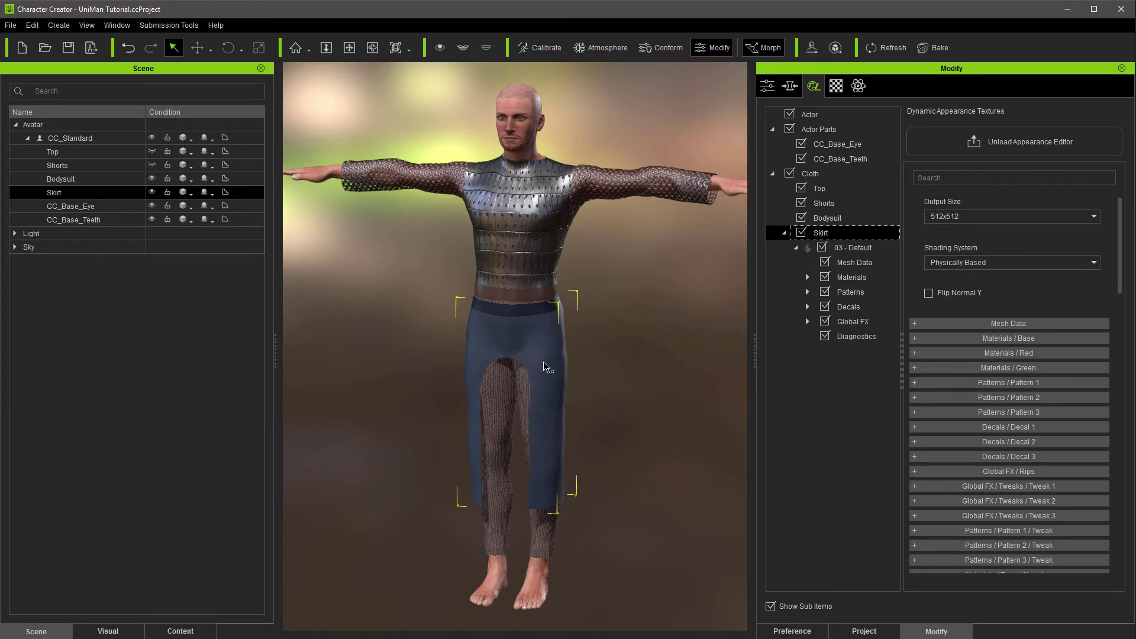
left_click(861, 262)
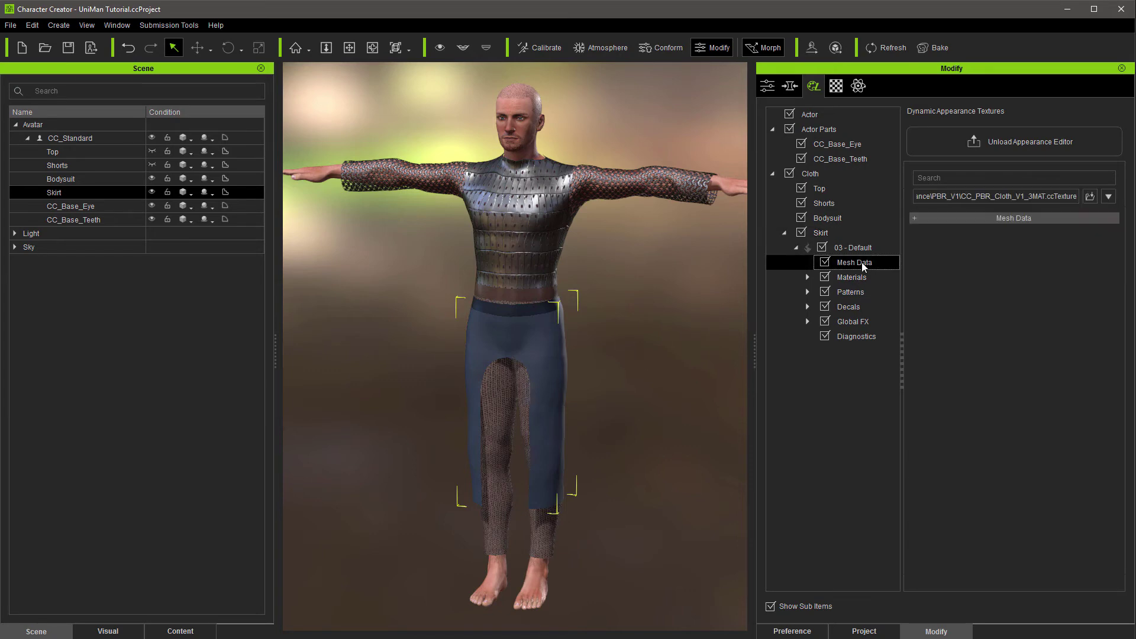
left_click(840, 251)
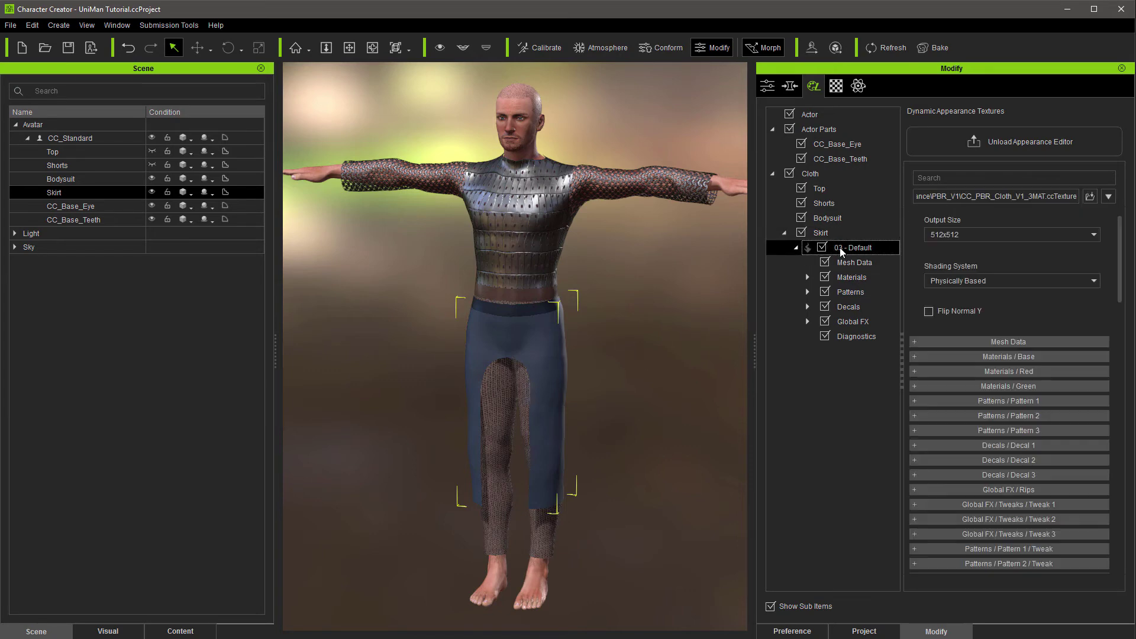
left_click(1022, 236)
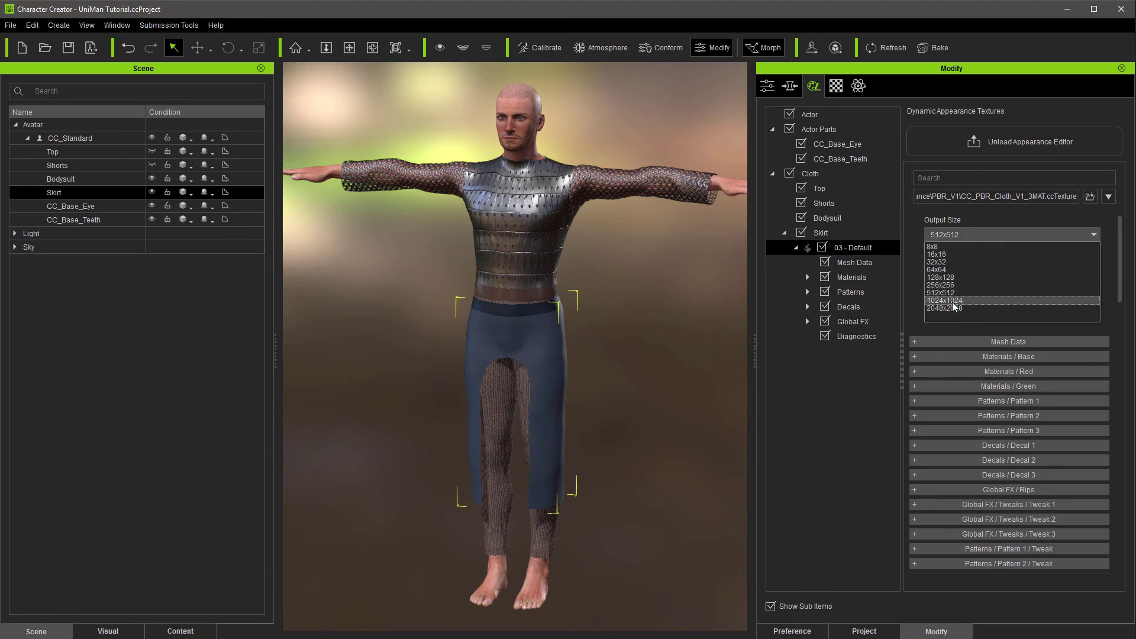
left_click(976, 272)
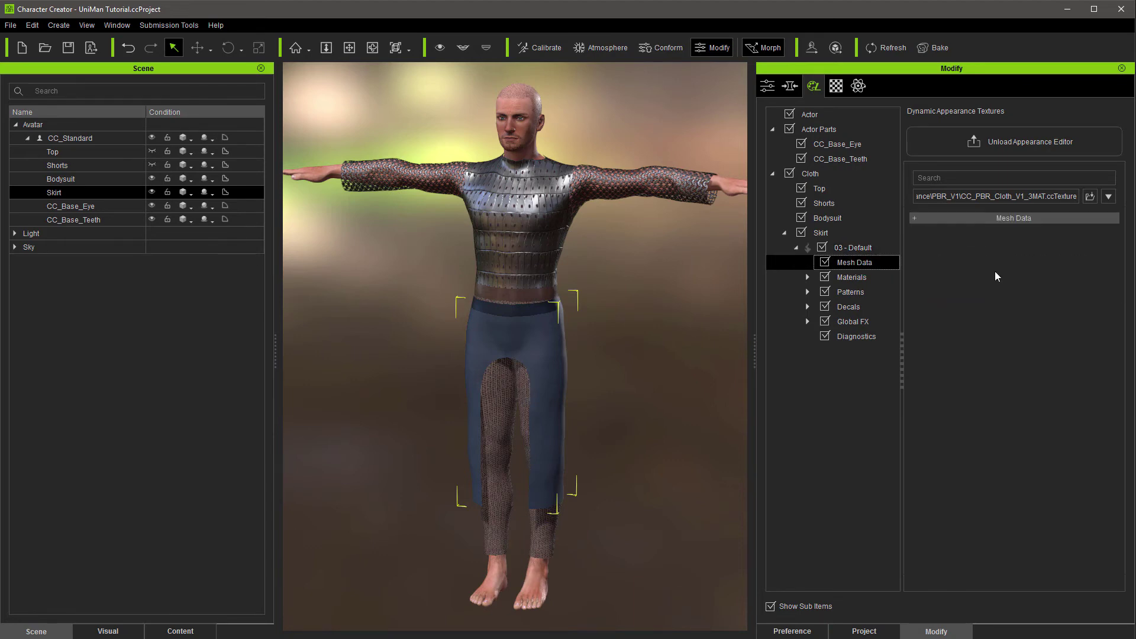
Step: Enable Use Inputs in the Skirt's mesh data and load Color_ID_ChainSkirt.jpg as its Color ID map
left_click(929, 248)
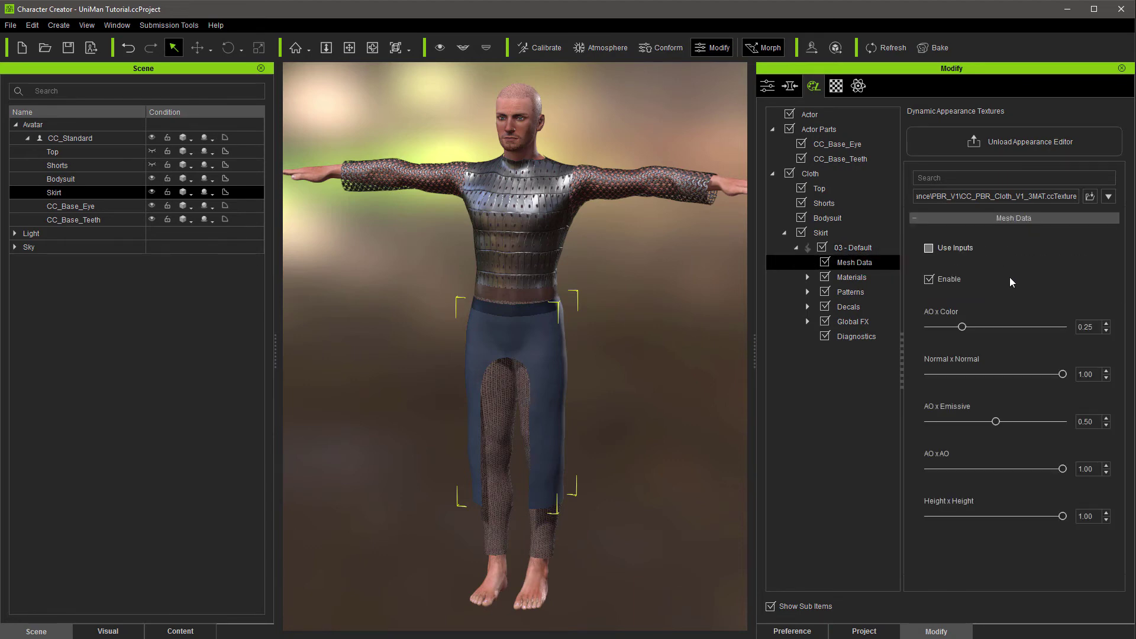
left_click(954, 373)
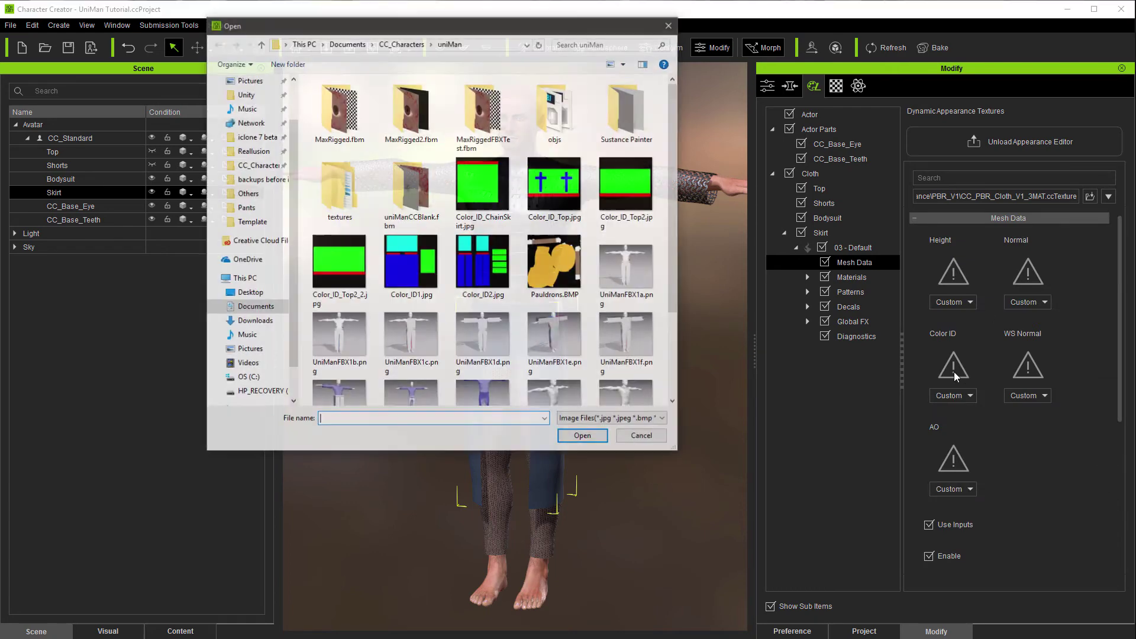
double_click(479, 183)
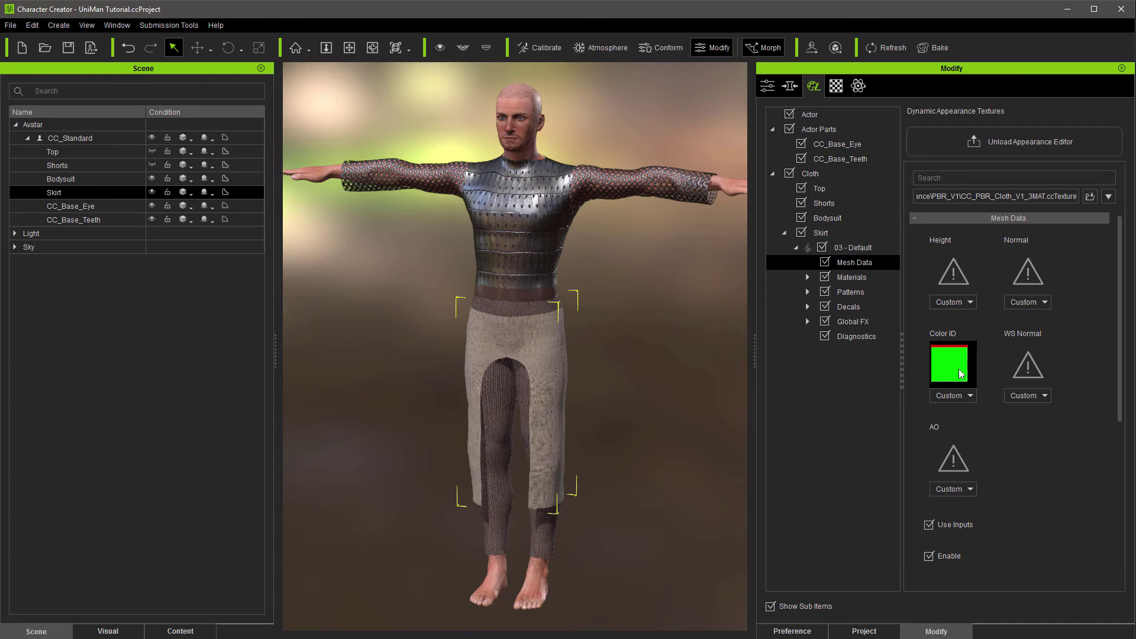
Step: Open the Skirt's Green material settings and try the Embed - Metallic material type
left_click(825, 278)
left_click(808, 278)
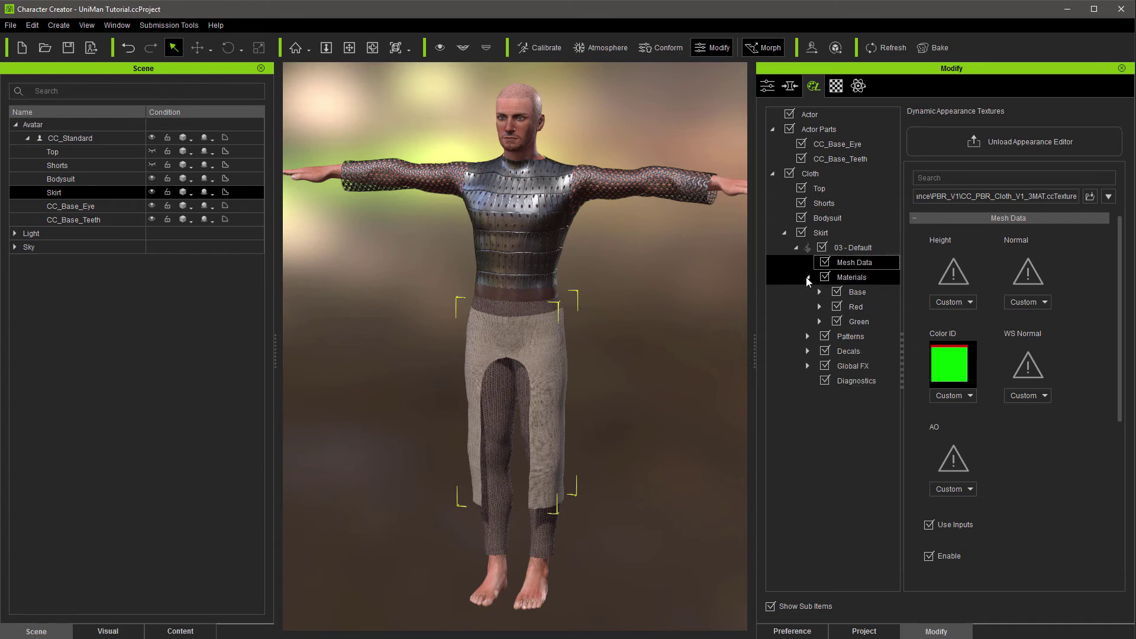
left_click(819, 322)
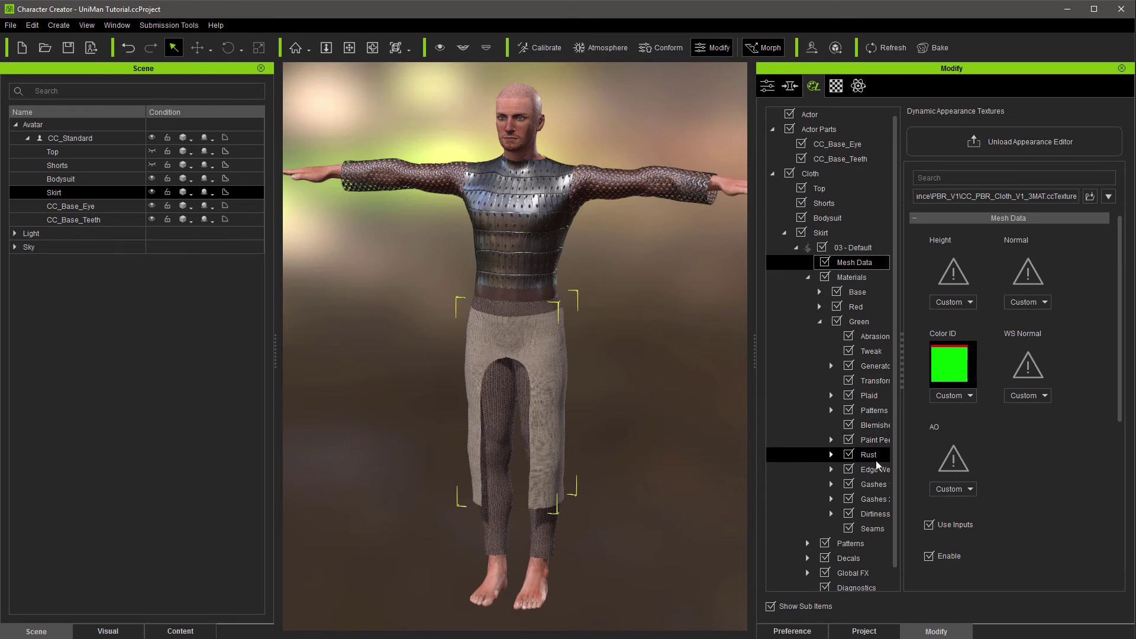
left_click(819, 322)
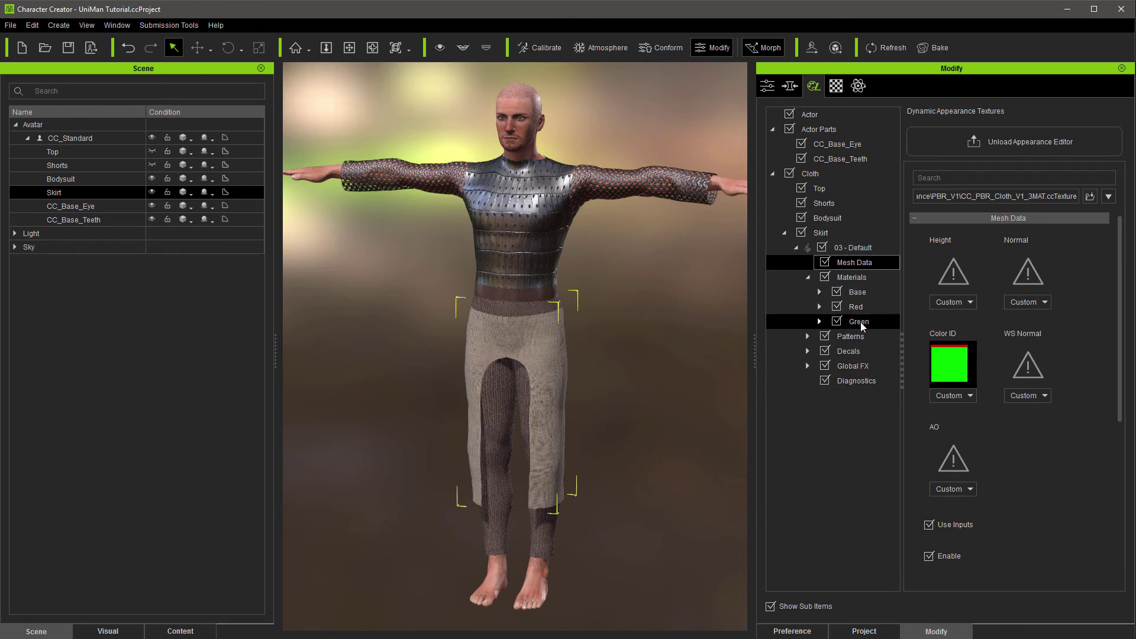
left_click(860, 321)
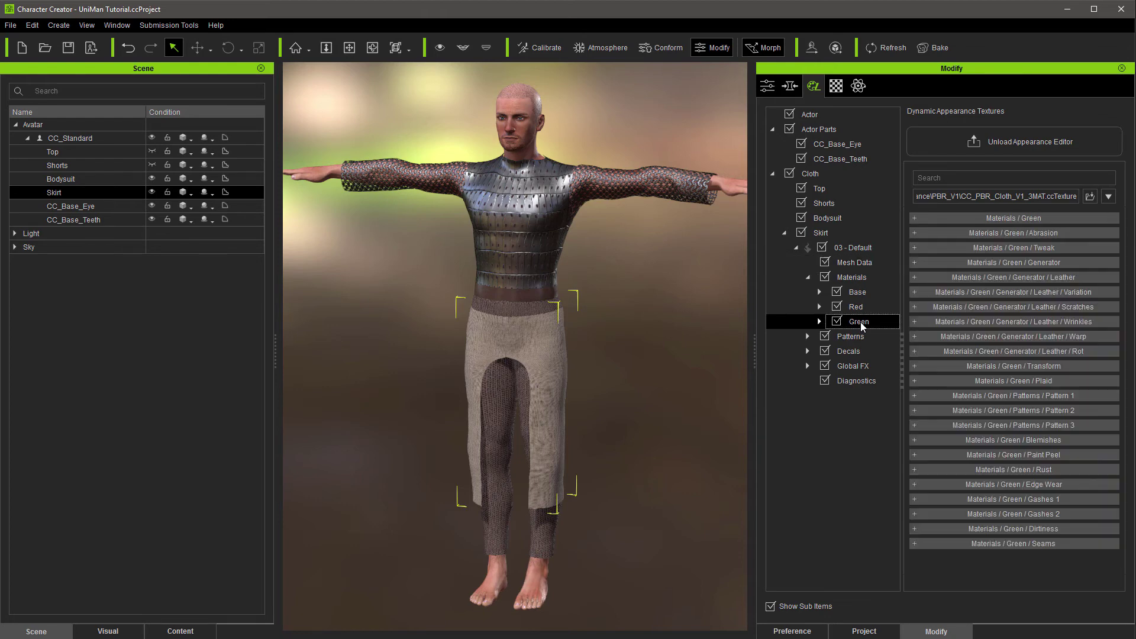
left_click(966, 218)
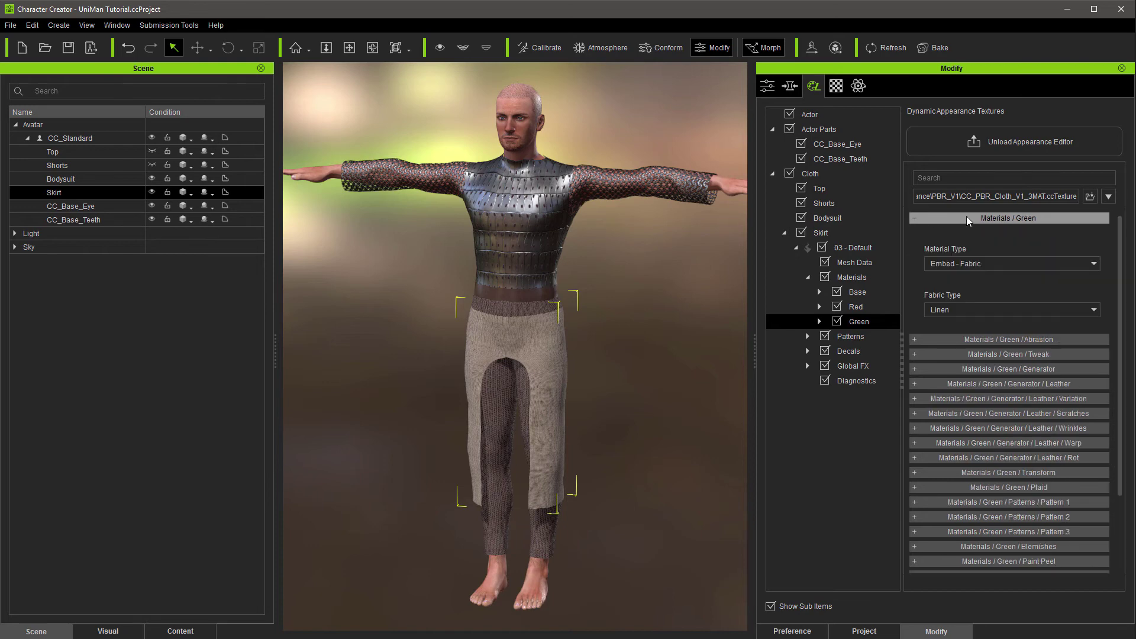
left_click(1009, 263)
left_click(993, 291)
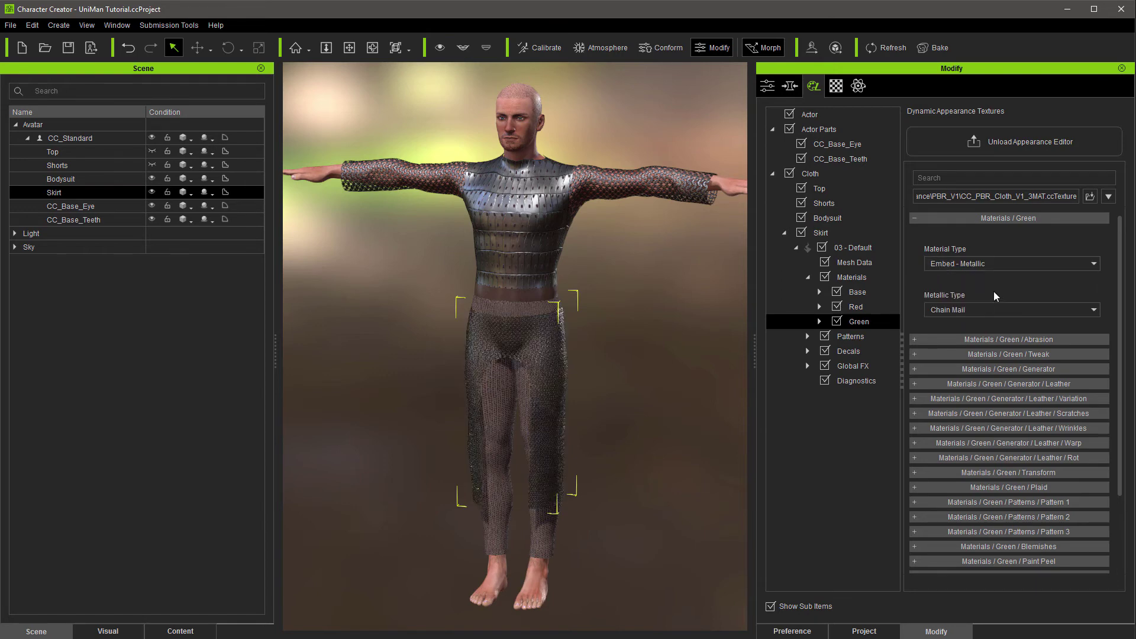
Step: Set the Skirt's Green material type to Embed - Leather with the Crocodile leather type
left_click(976, 265)
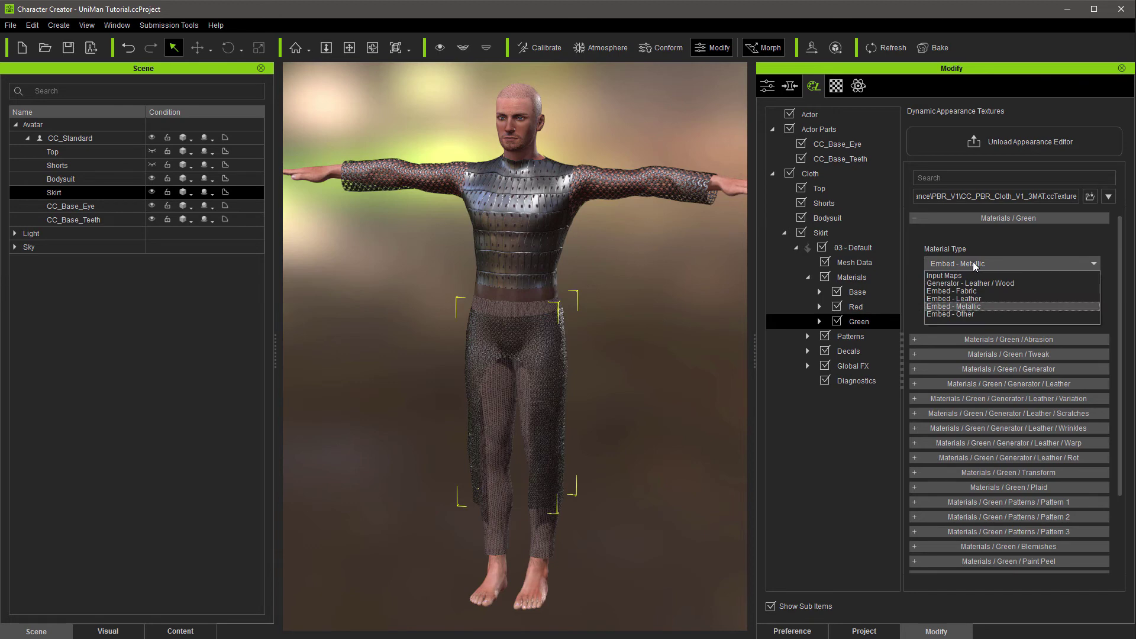
left_click(970, 299)
left_click(979, 310)
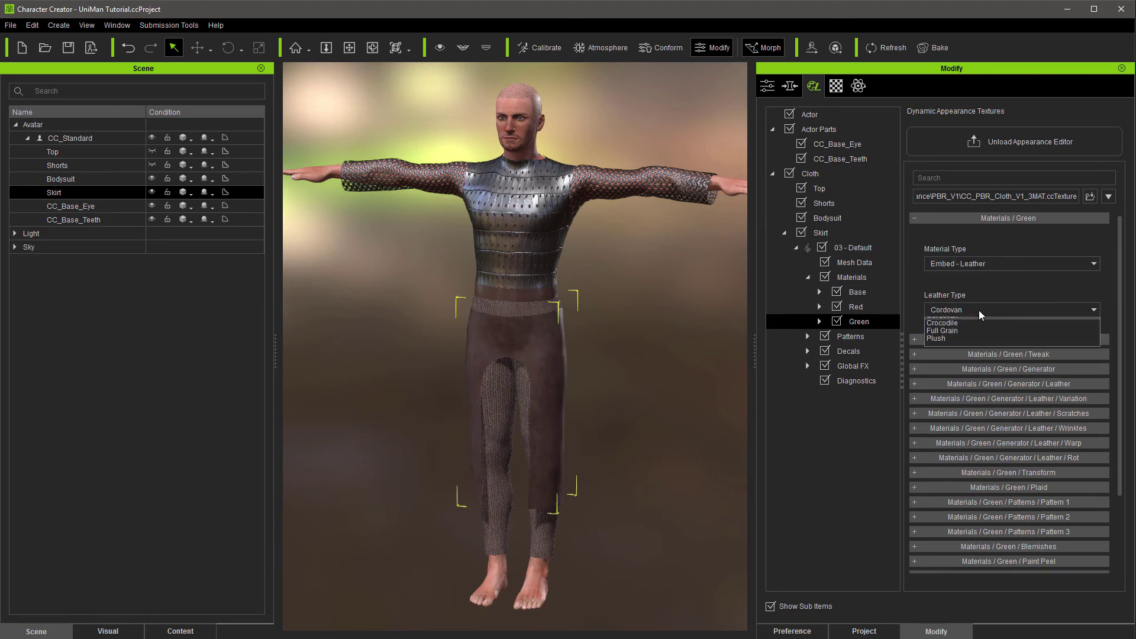
left_click(986, 300)
scroll(987, 305, "down", 1)
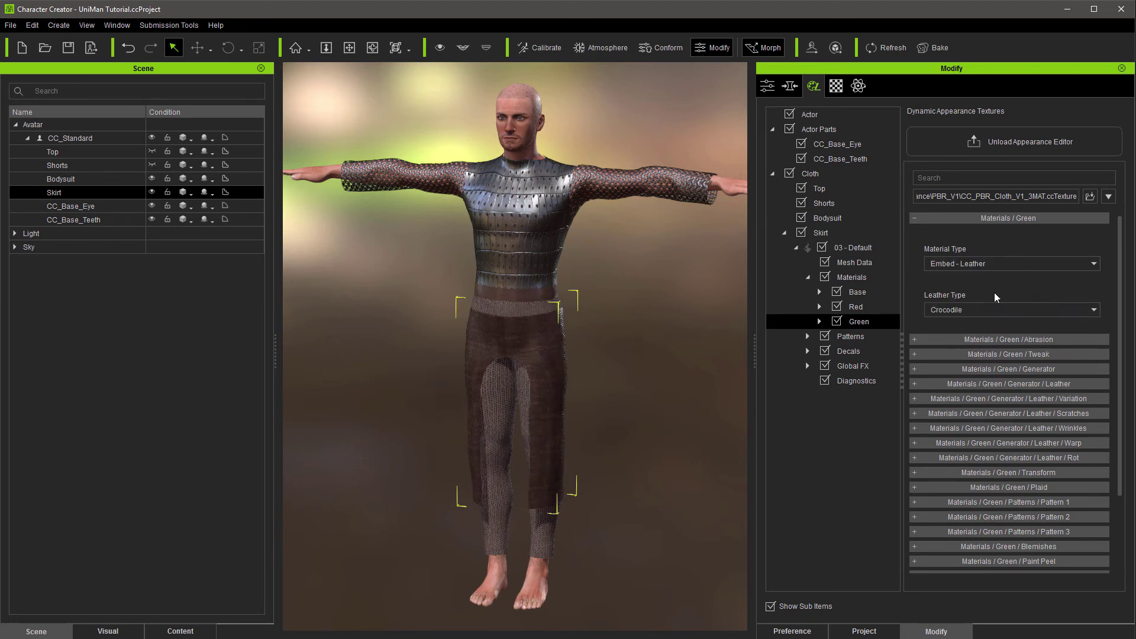
Step: Set the Skirt's Red material type to Embed - Leather and choose a leather type for it
left_click(856, 309)
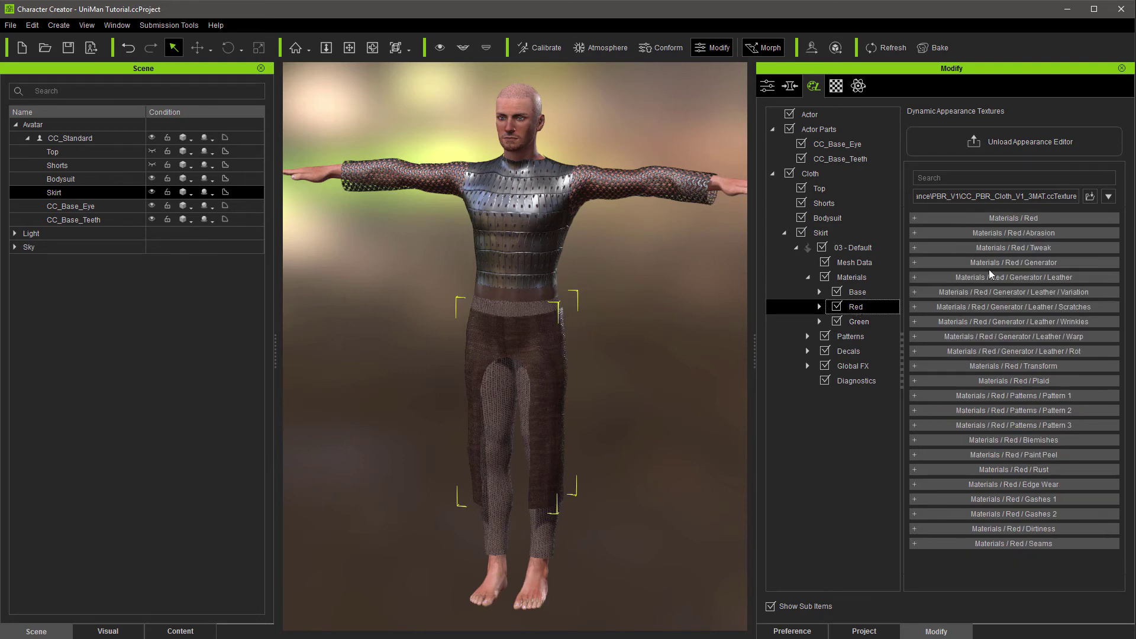
left_click(1010, 219)
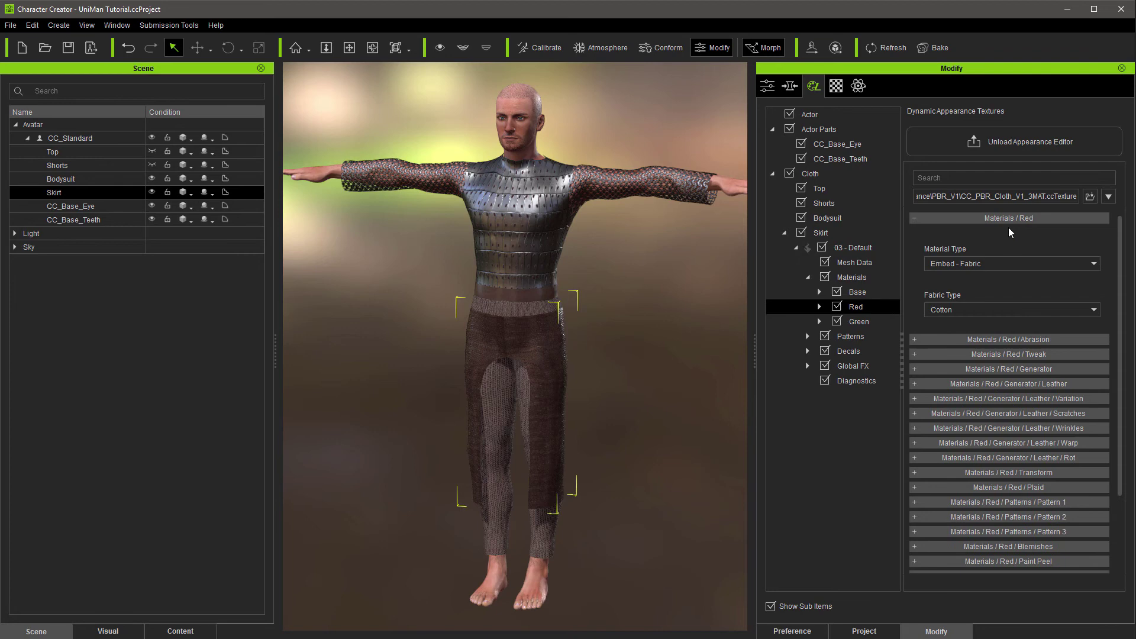
left_click(999, 262)
left_click(975, 297)
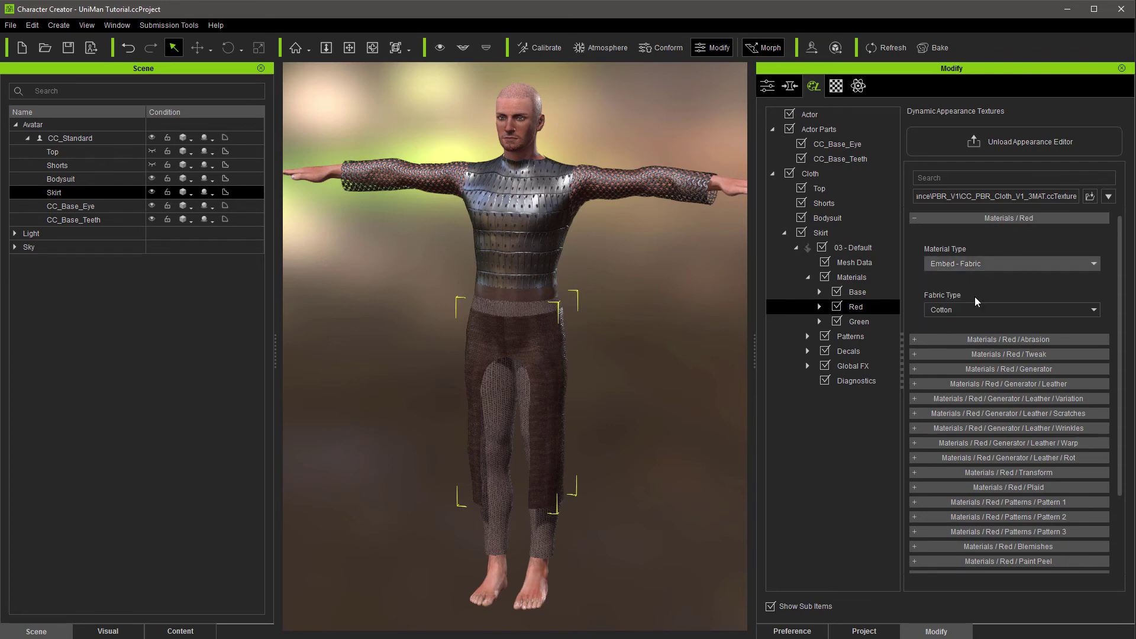
left_click(967, 309)
left_click(992, 324)
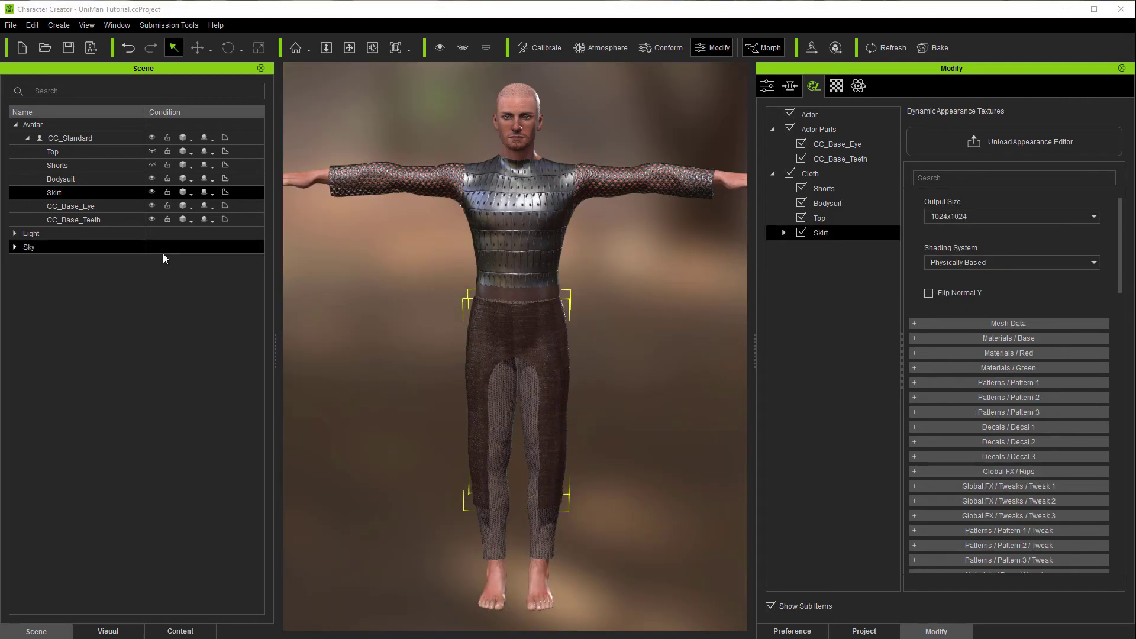
Step: Show the Top, assign the CC_PBR_Cloth_V1_3MAT substance to it and activate the Appearance Editor
left_click(86, 151)
left_click(152, 151)
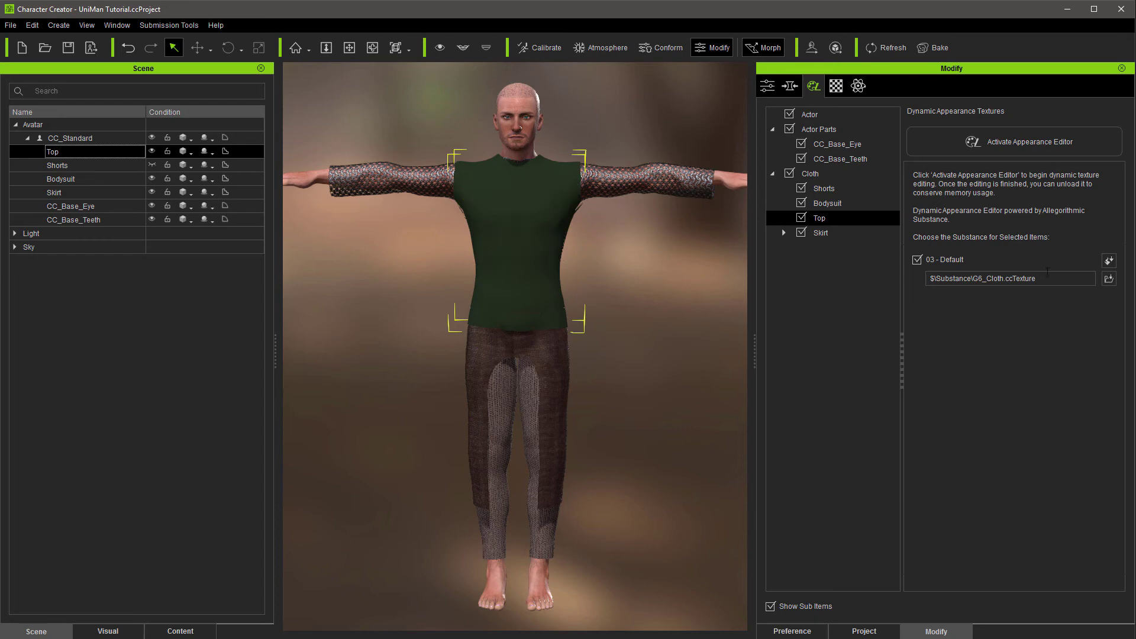
left_click(1108, 261)
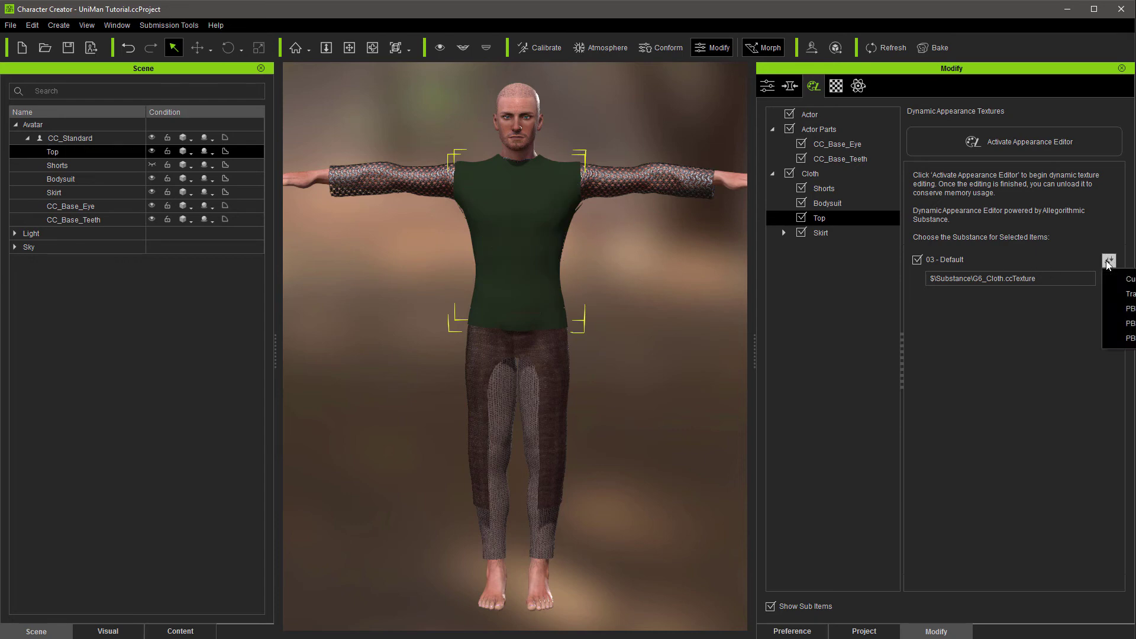
left_click(1130, 308)
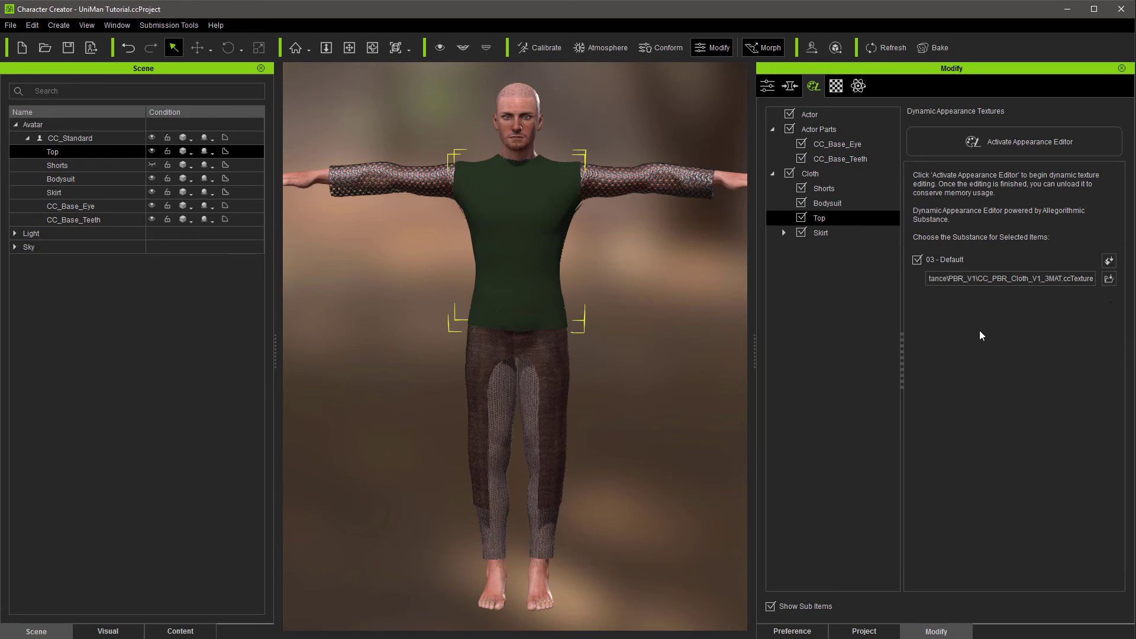
left_click(984, 144)
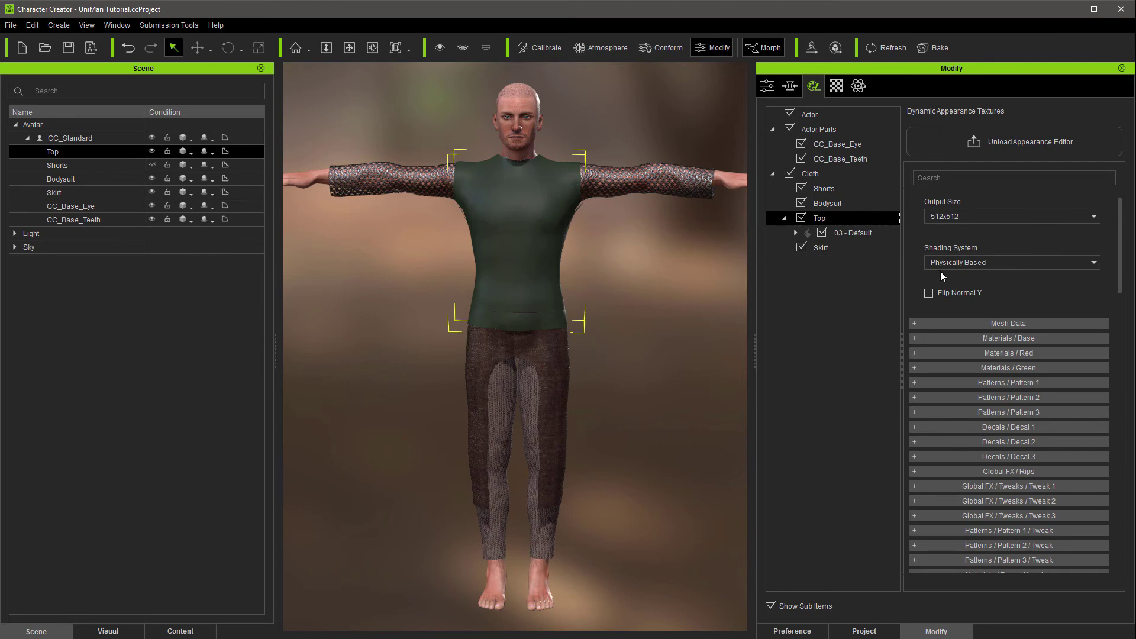
Step: Set the Top's texture output size to 1024x1024
left_click(796, 233)
left_click(940, 217)
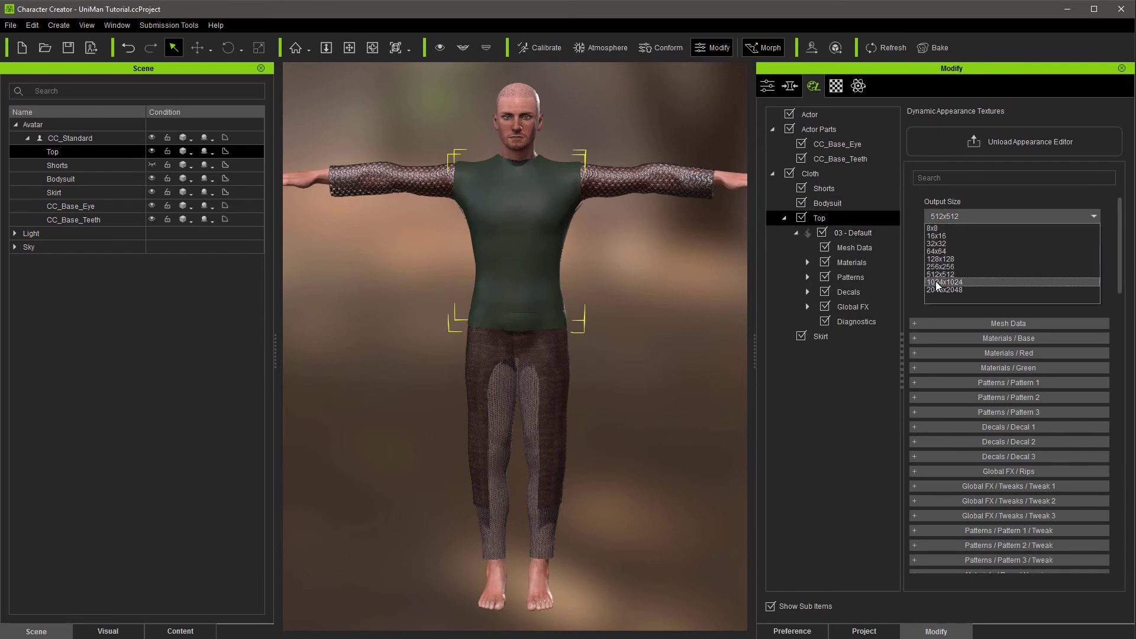
left_click(940, 282)
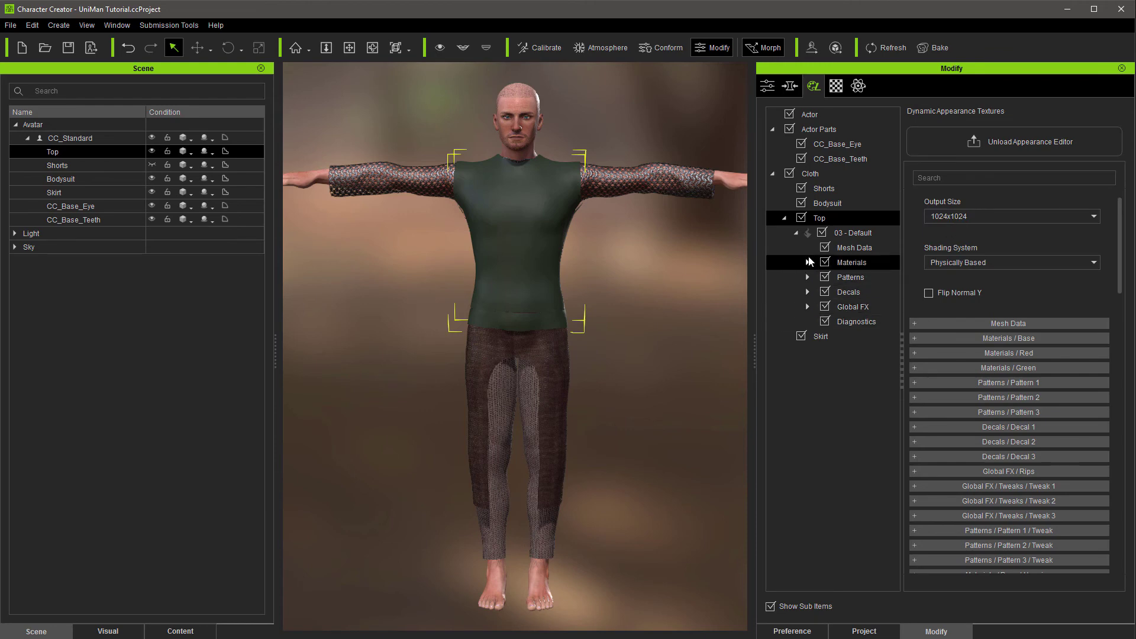
Step: Load Color_ID_Top2.jpg as the Color ID map in the Top's mesh data
left_click(837, 245)
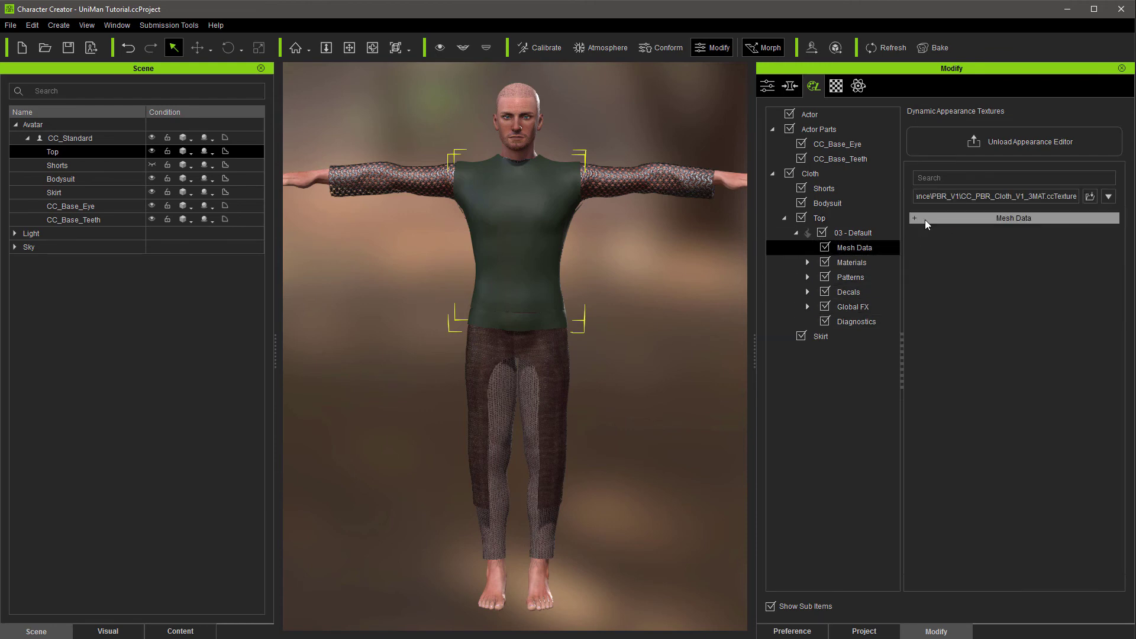
left_click(924, 219)
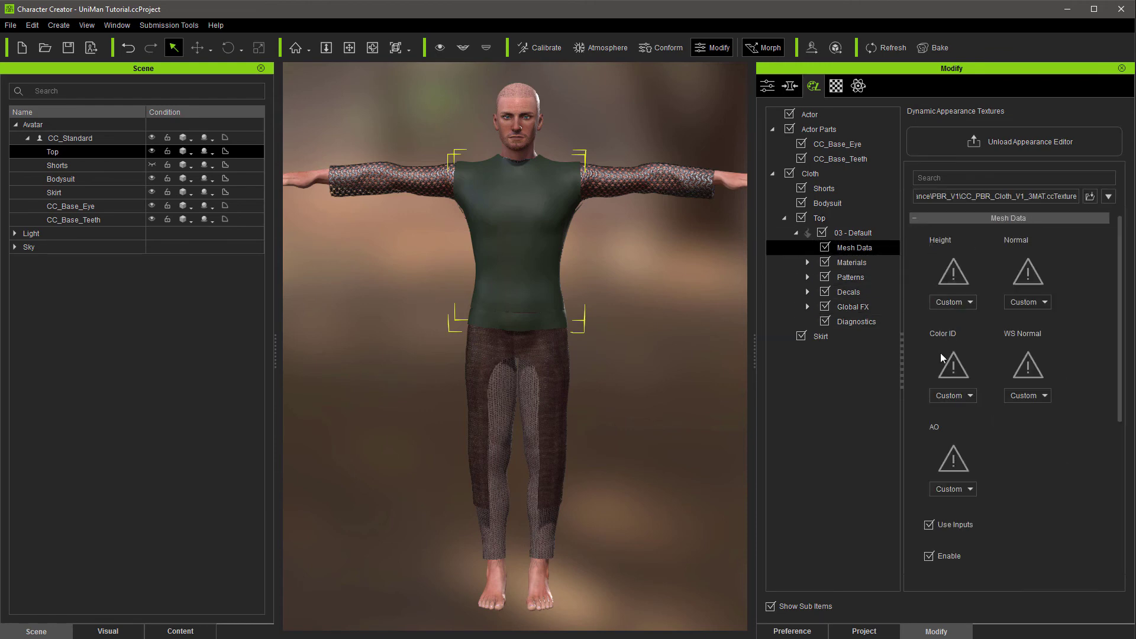
left_click(952, 368)
left_click(626, 190)
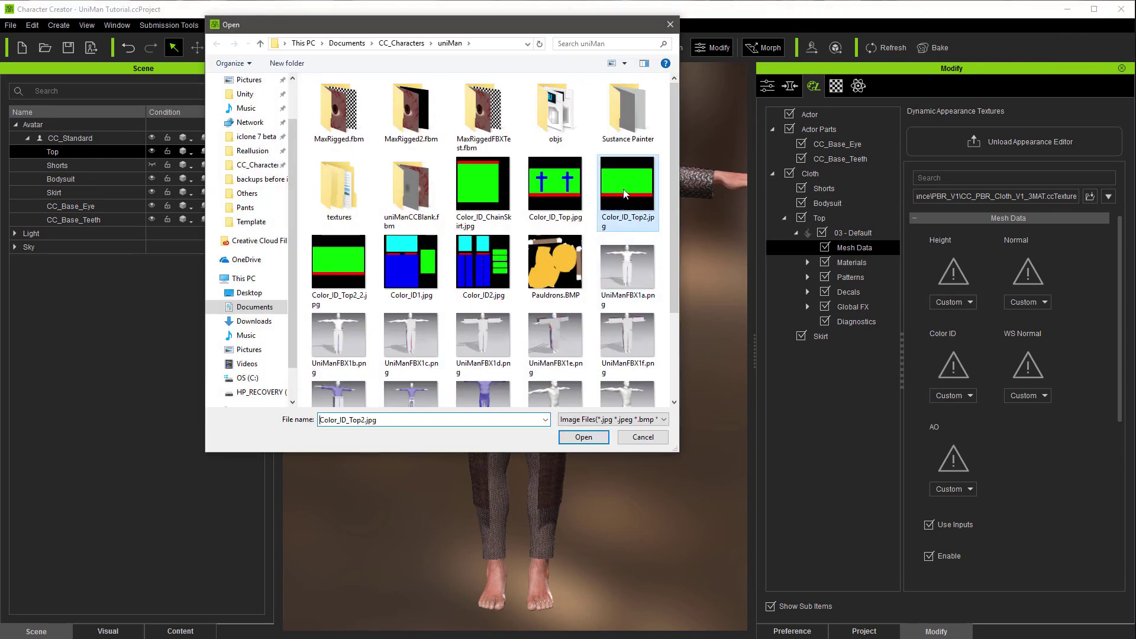
double_click(624, 193)
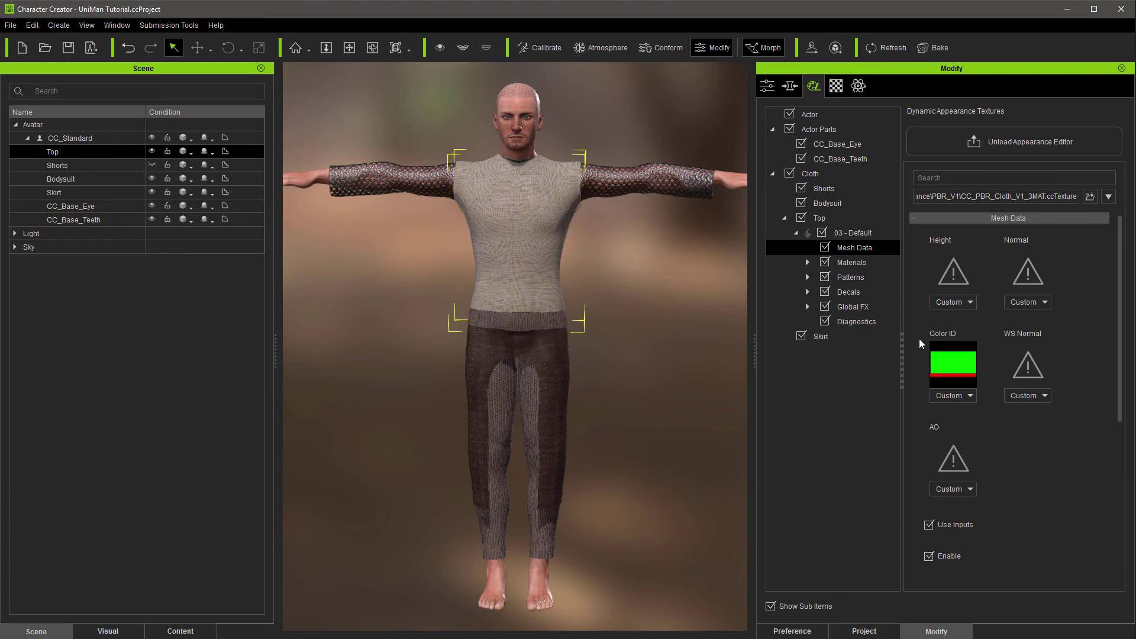
Step: Set the Top's Green material type to Embed - Leather
left_click(807, 262)
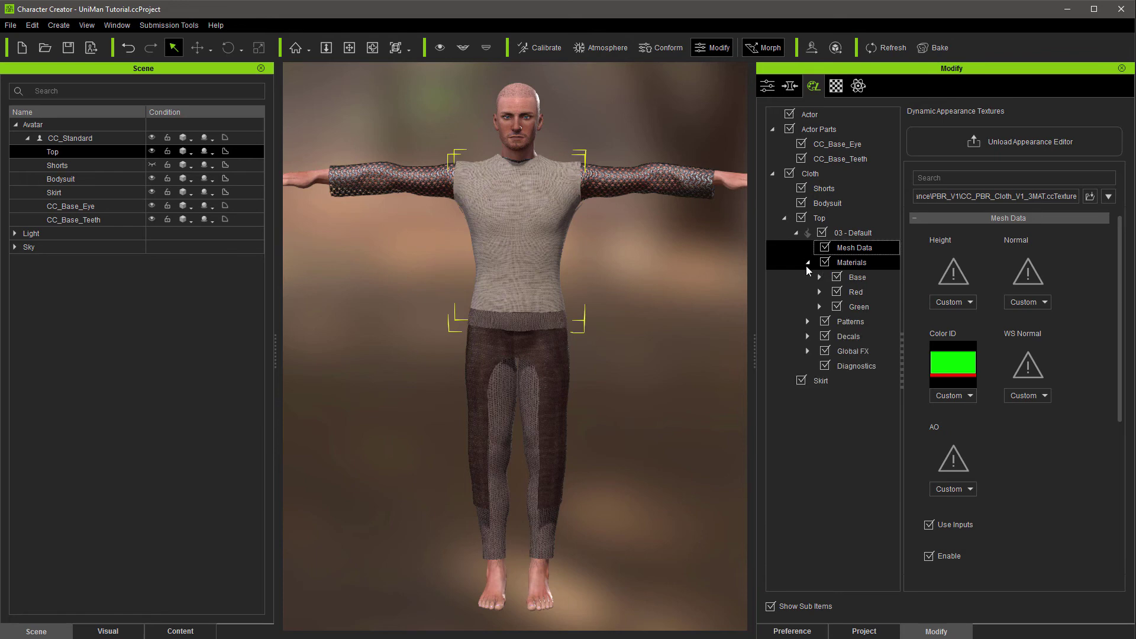
left_click(859, 307)
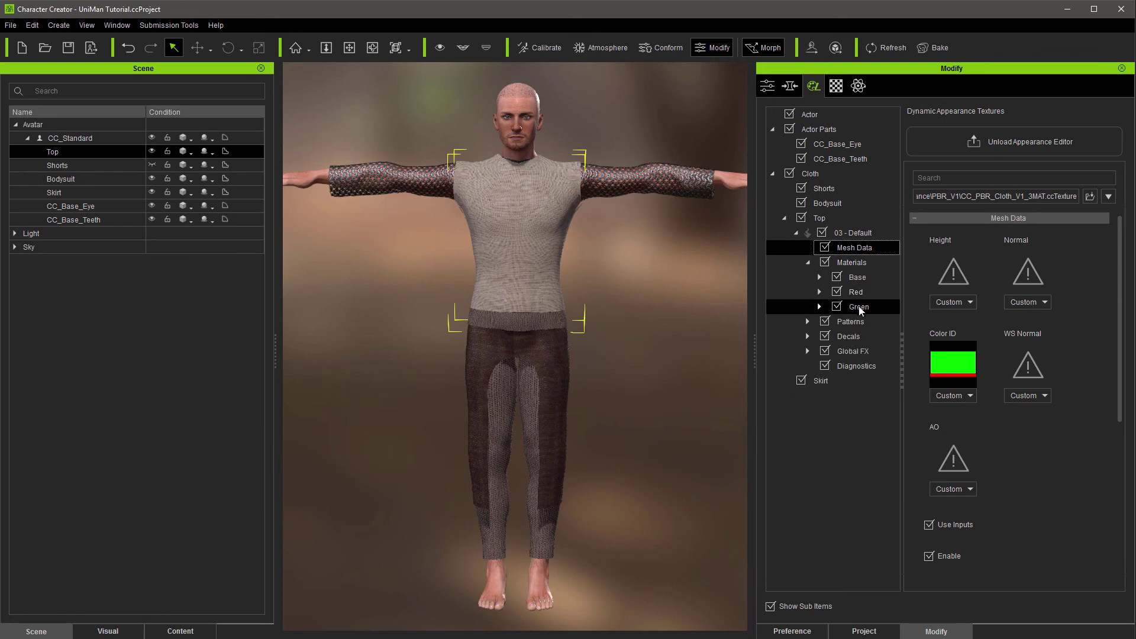
left_click(858, 306)
left_click(964, 218)
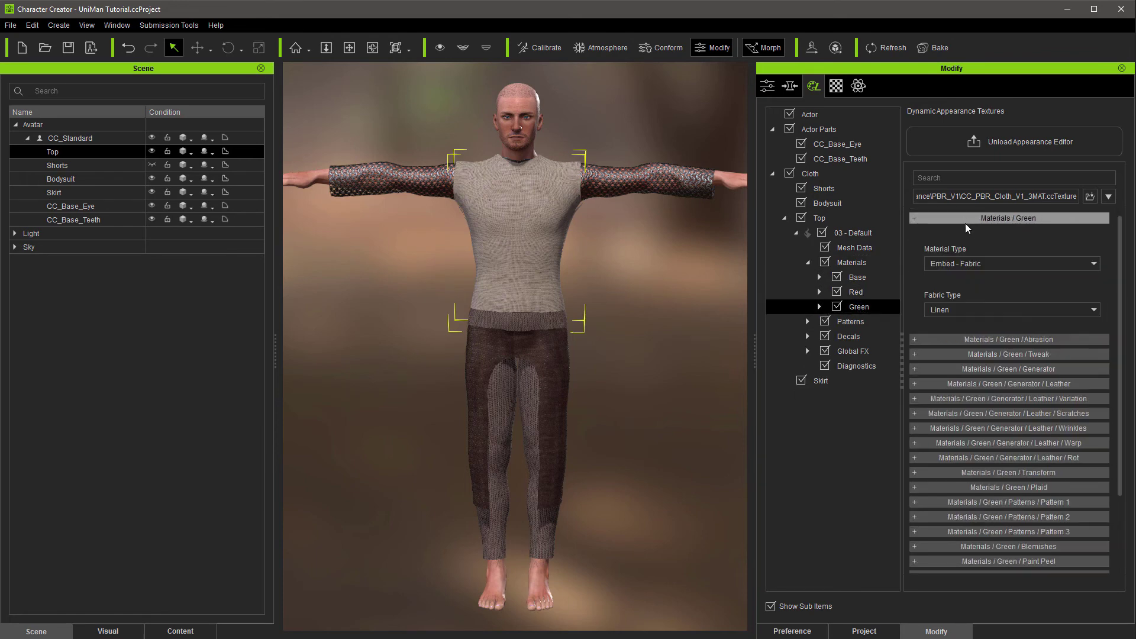
left_click(965, 264)
left_click(954, 299)
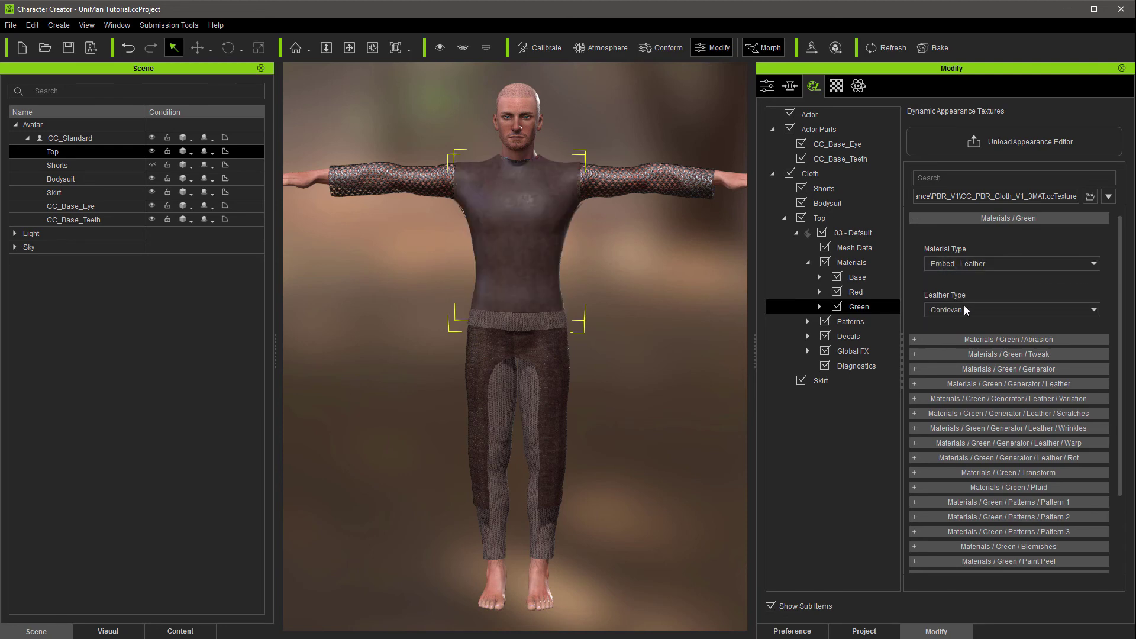
Step: Set the Top's Green leather type to Crocodile and its Red material to Embed - Leather with the Crocodile type
left_click(965, 310)
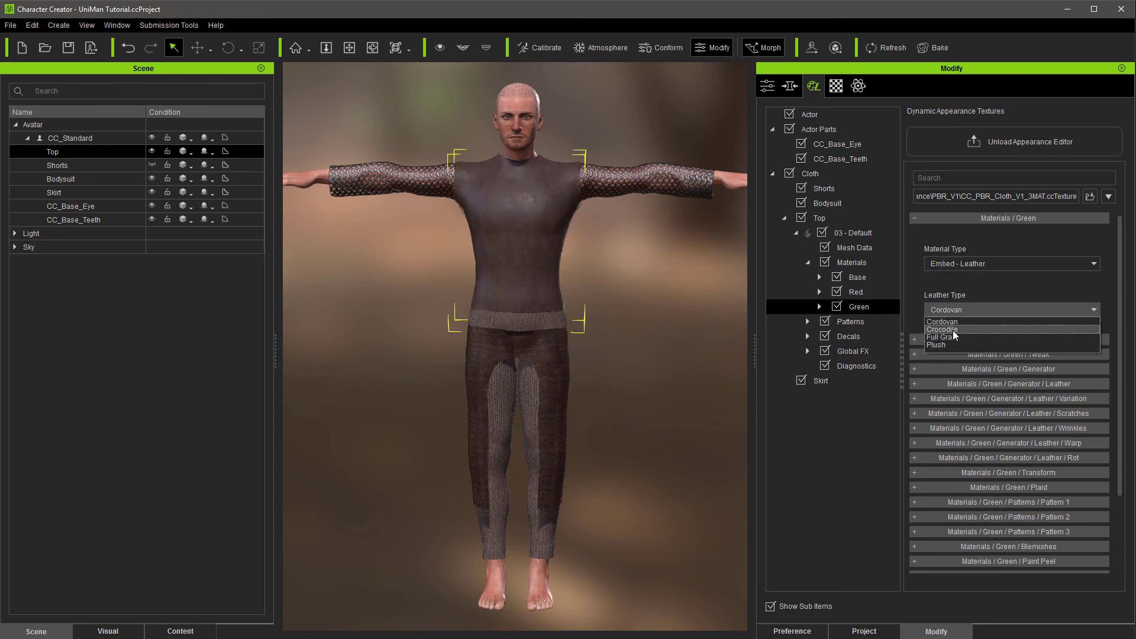
left_click(946, 329)
left_click(852, 291)
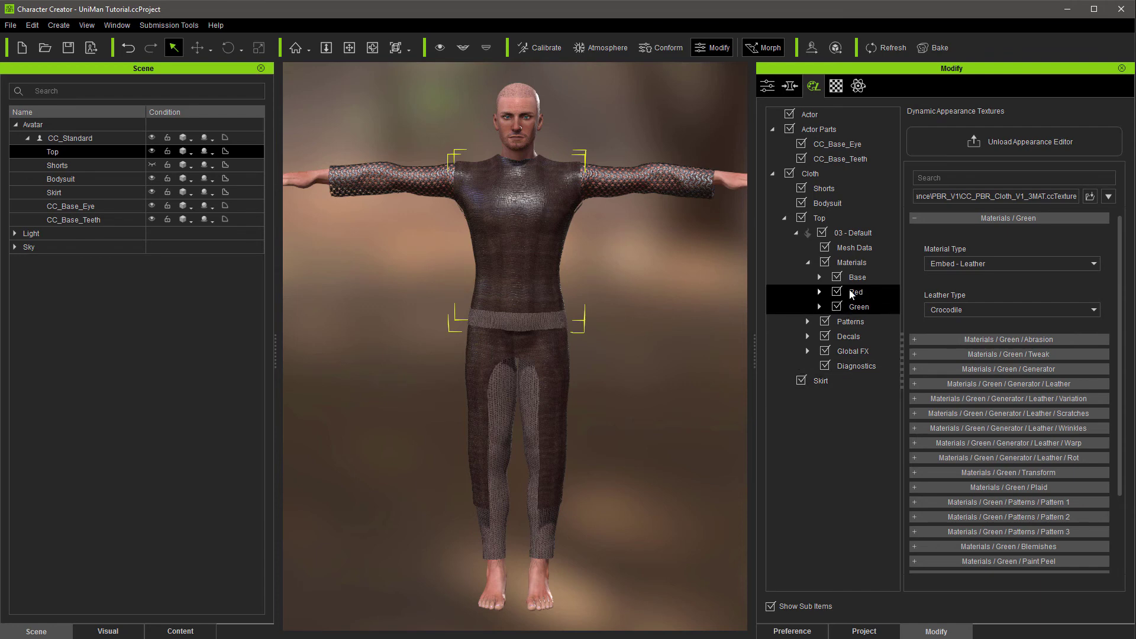
left_click(969, 221)
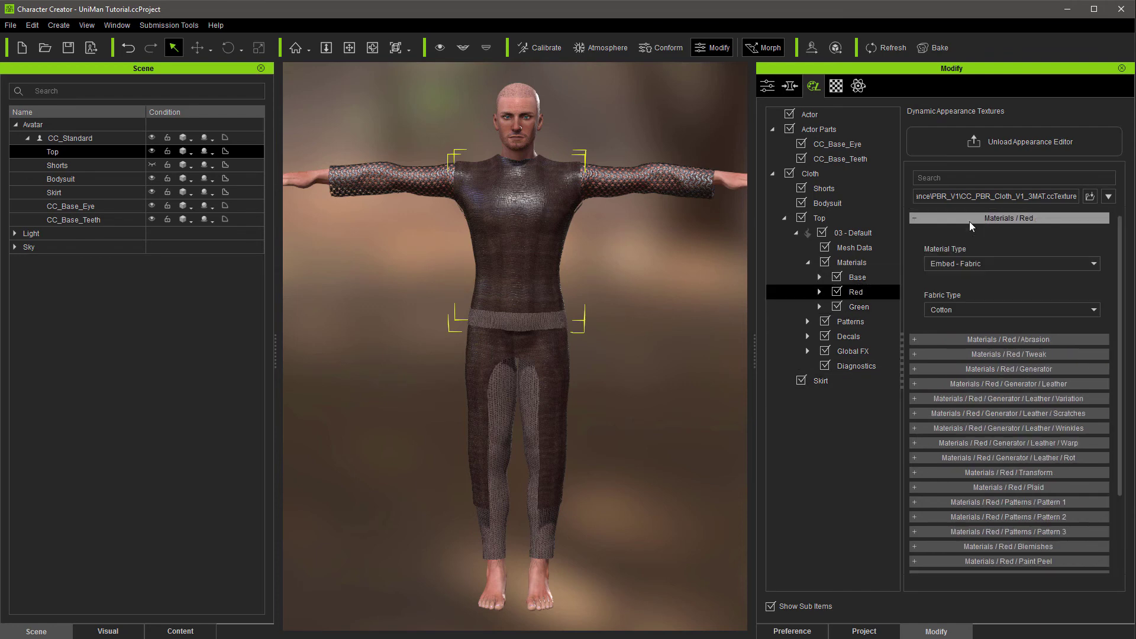
left_click(977, 261)
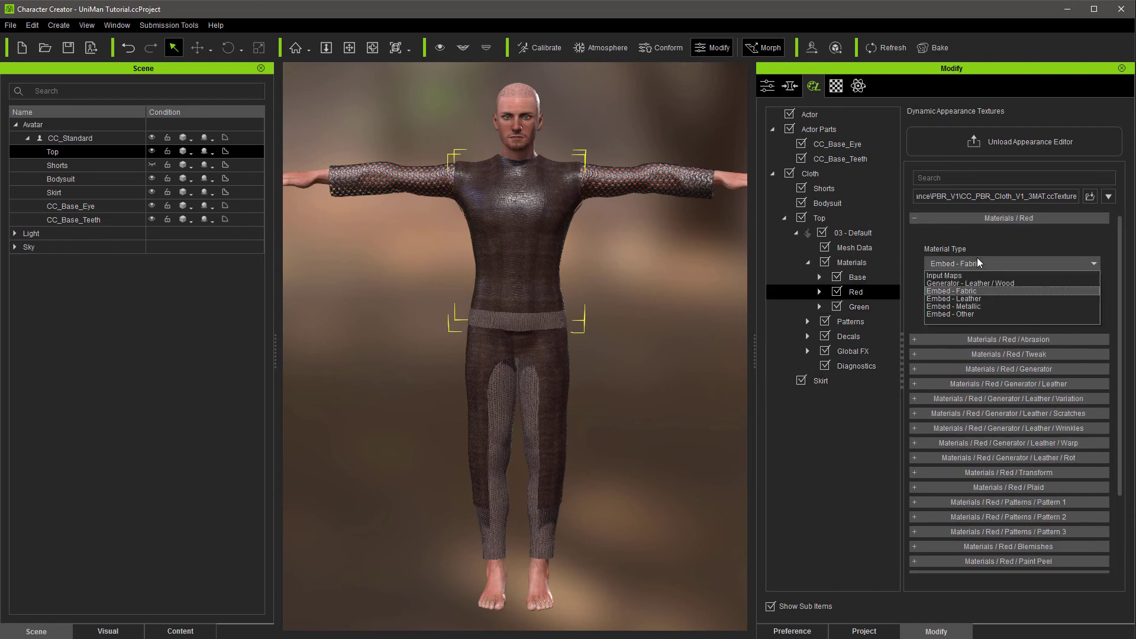
left_click(974, 299)
left_click(969, 309)
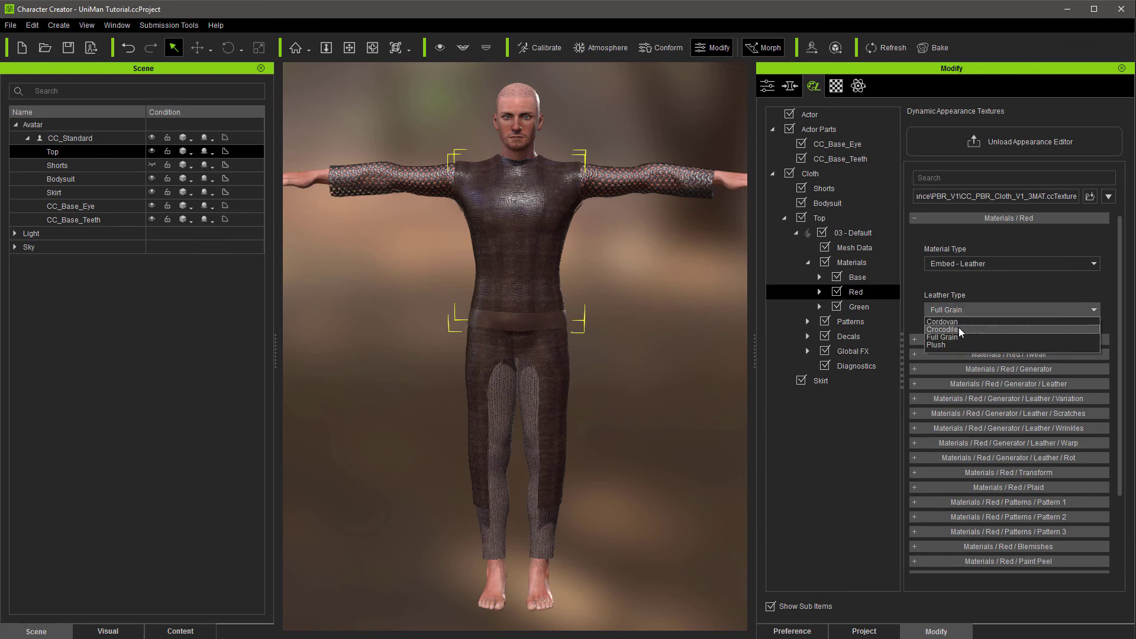
left_click(958, 330)
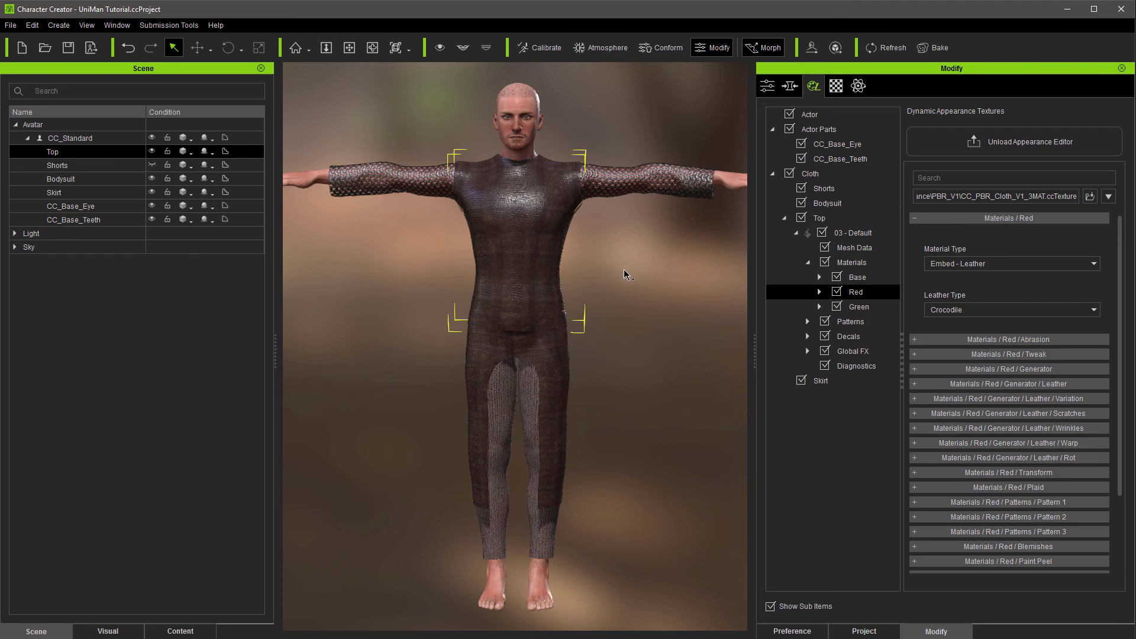
Step: Load Color_ID_Top.jpg as the Color ID map in the Top's mesh data
left_click(865, 249)
left_click(971, 362)
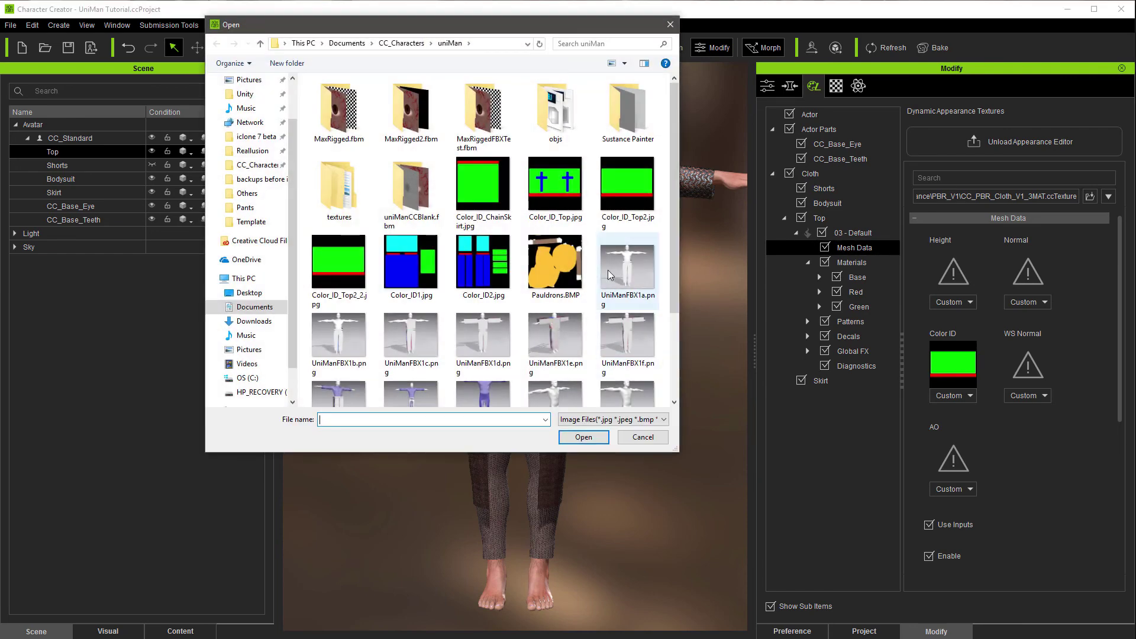
double_click(566, 186)
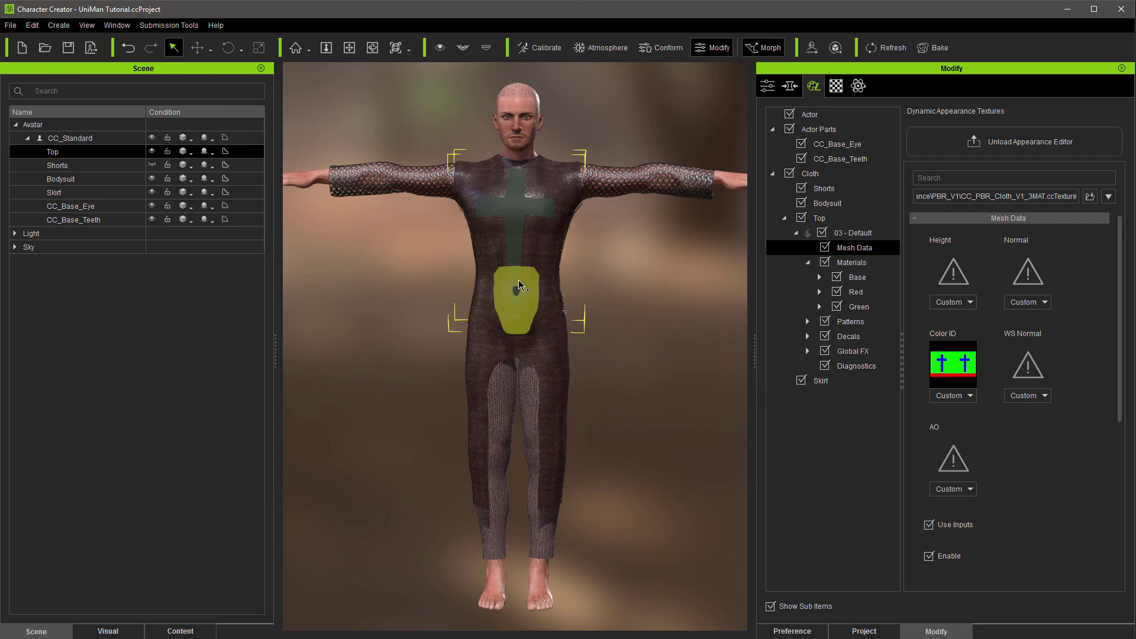
Step: Set the Top's Base material type to Embed - Metallic with the Pure Gold metallic type
left_click(861, 283)
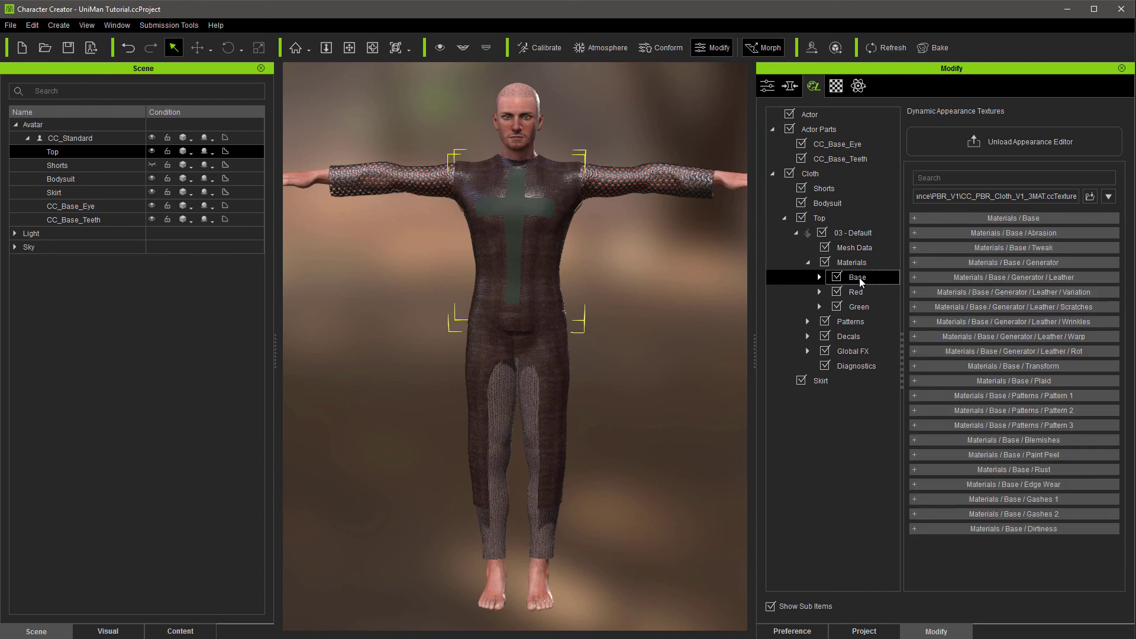
left_click(950, 221)
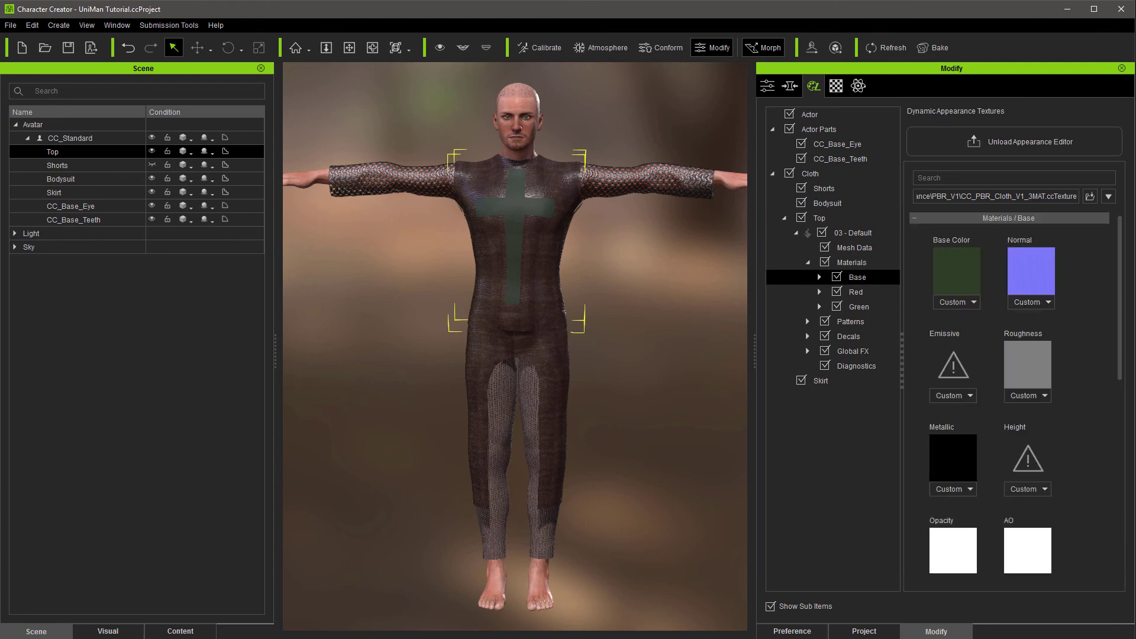
scroll(972, 394, "down", 5)
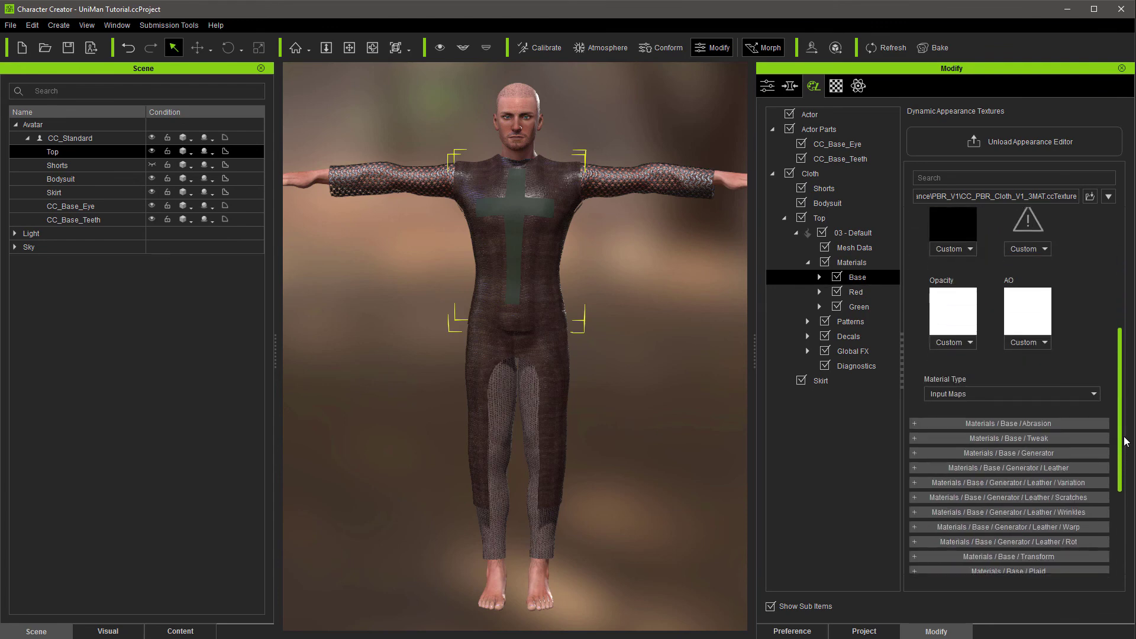
left_click(971, 394)
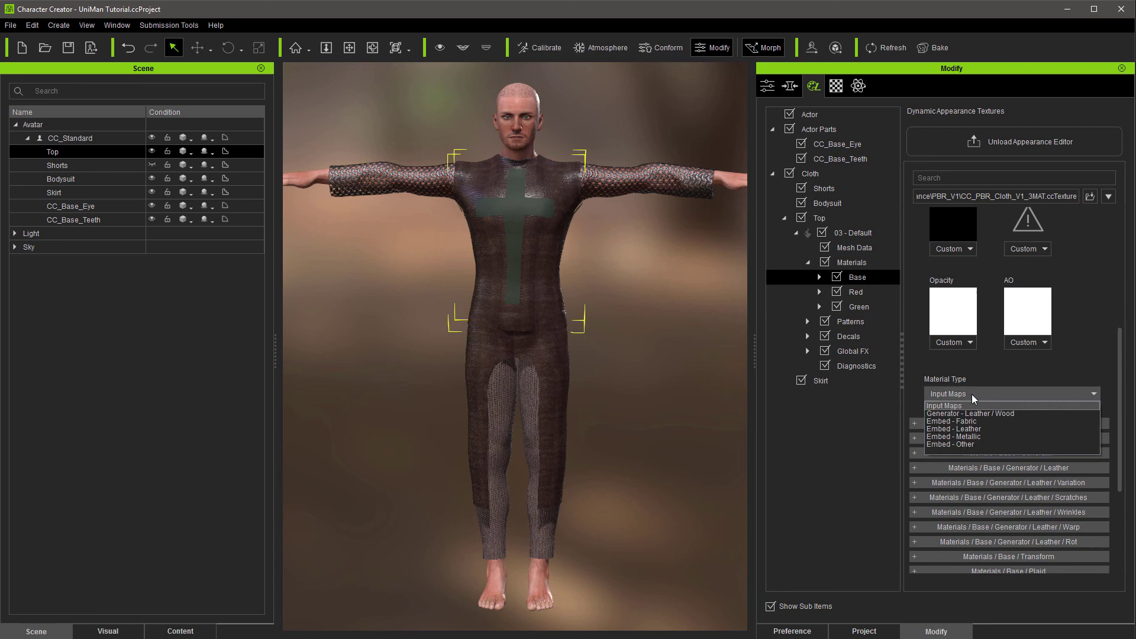
left_click(970, 437)
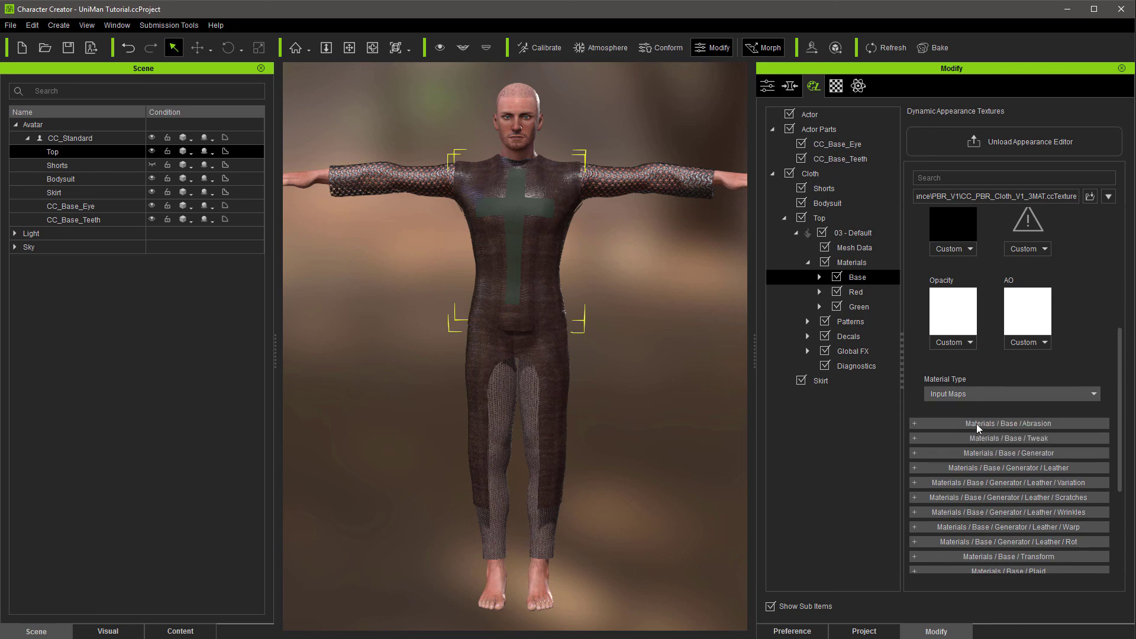
left_click(967, 238)
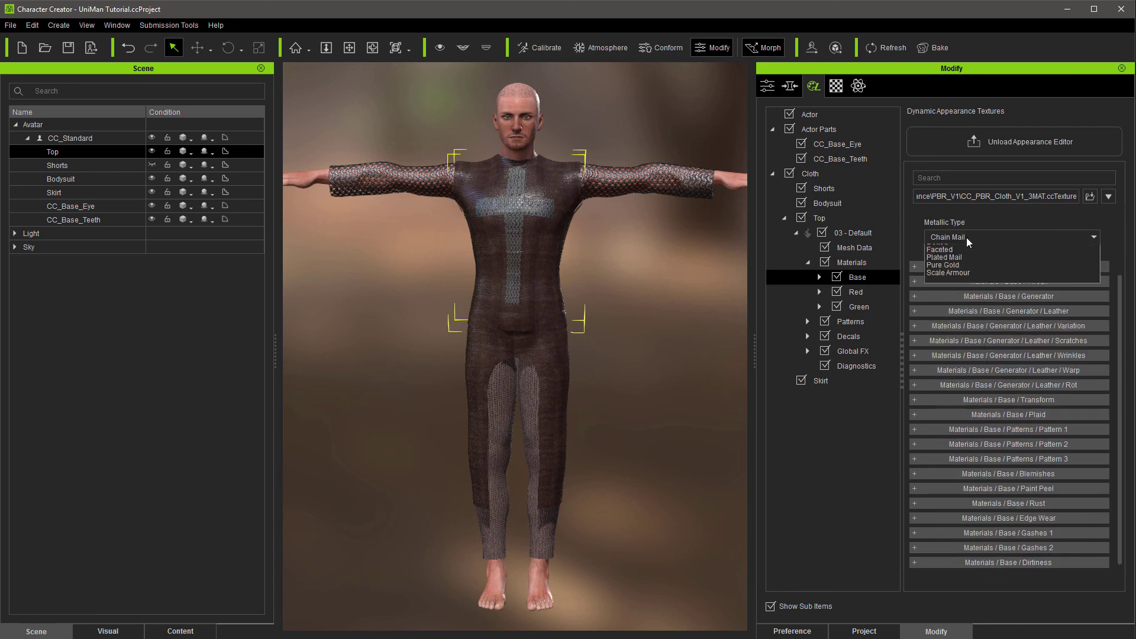
left_click(947, 280)
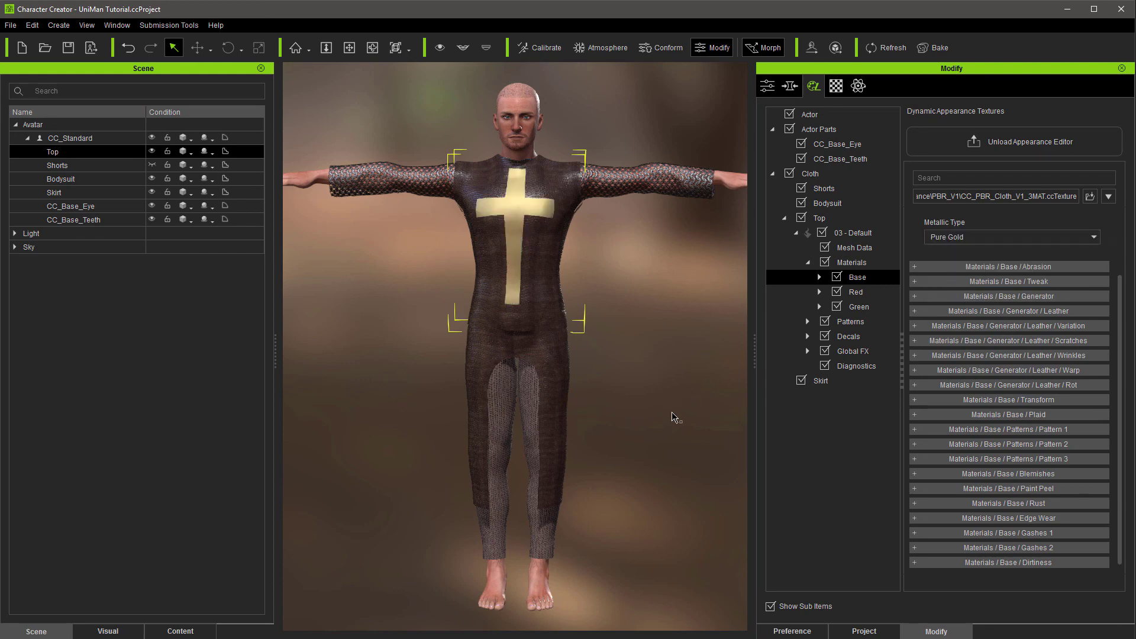
Step: Inspect the Top's chest cross from slightly different angles and view the Color ID map in its mesh data
left_click(372, 47)
left_click_drag(418, 333, 432, 367)
left_click(869, 249)
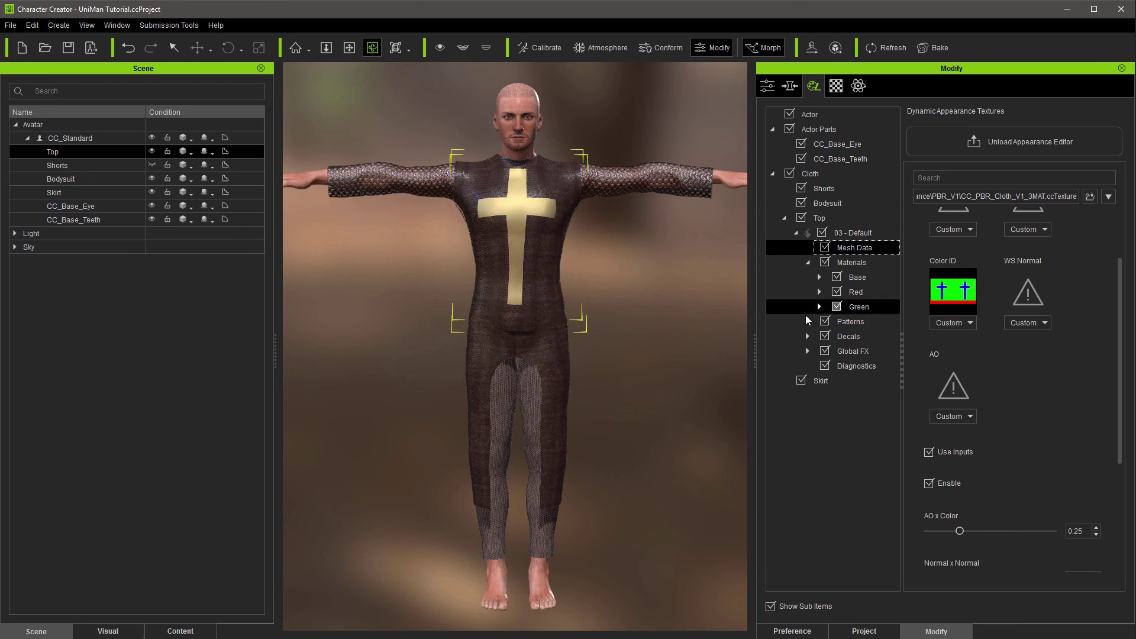
right_click_drag(659, 310, 637, 326)
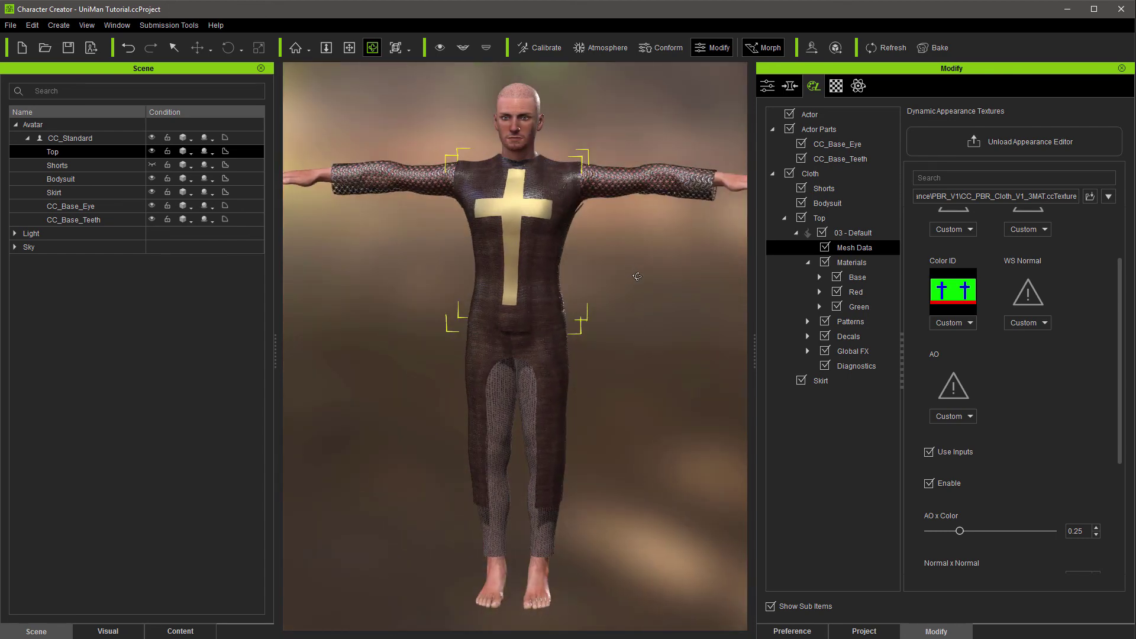
mouse_move(636, 277)
right_mouse_down()
mouse_move(621, 283)
mouse_move(642, 288)
right_mouse_up()
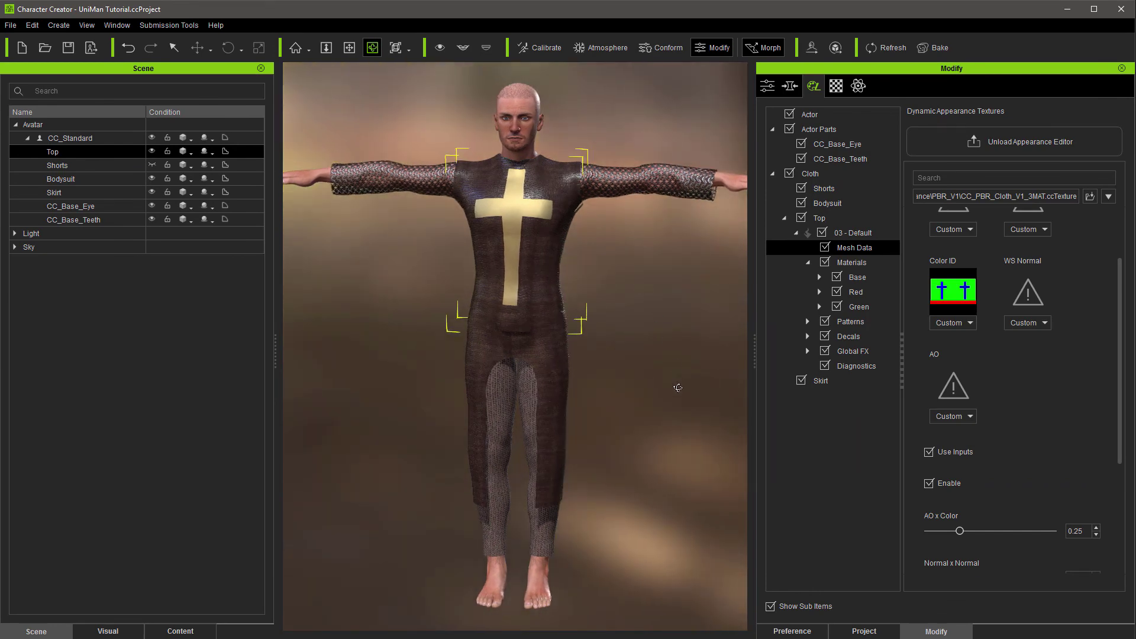